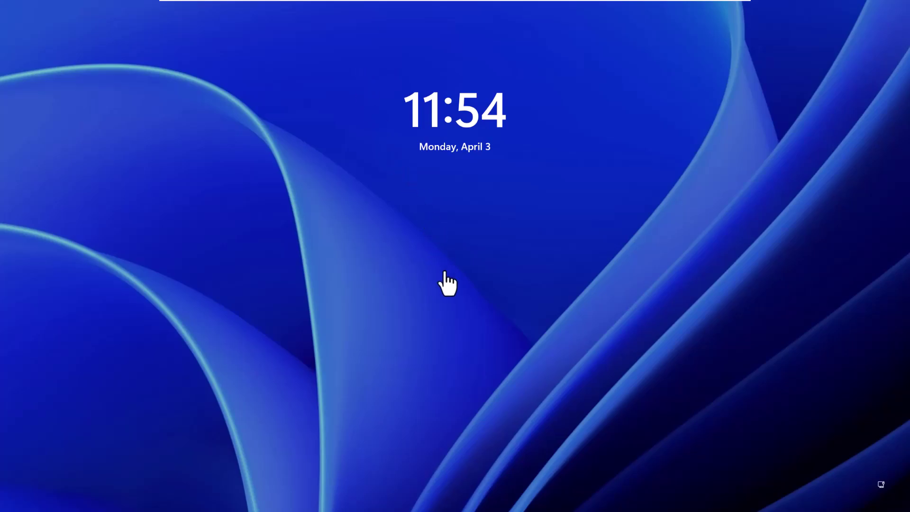
- Dismiss the Windows 11 lock screen to show the PIN sign-in prompt
click(447, 296)
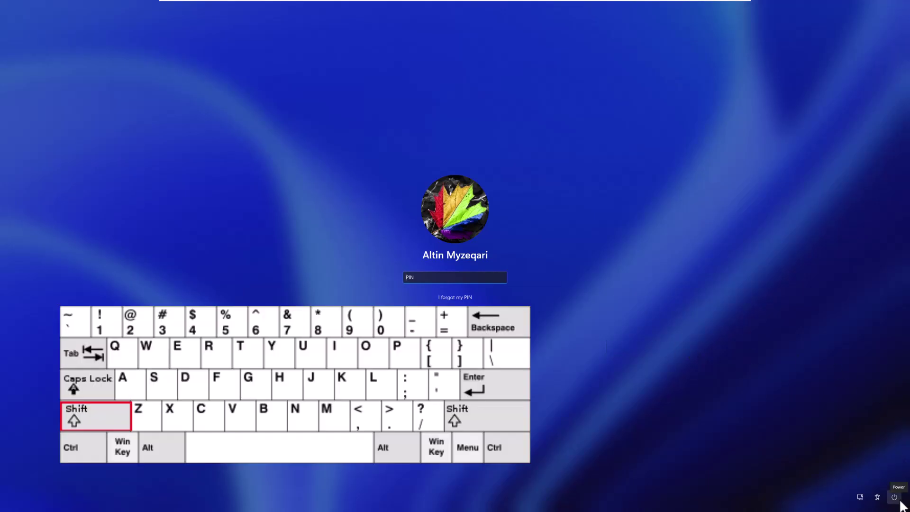
- Restart from the sign-in screen's power menu into the recovery 'Choose an option' menu
click(895, 498)
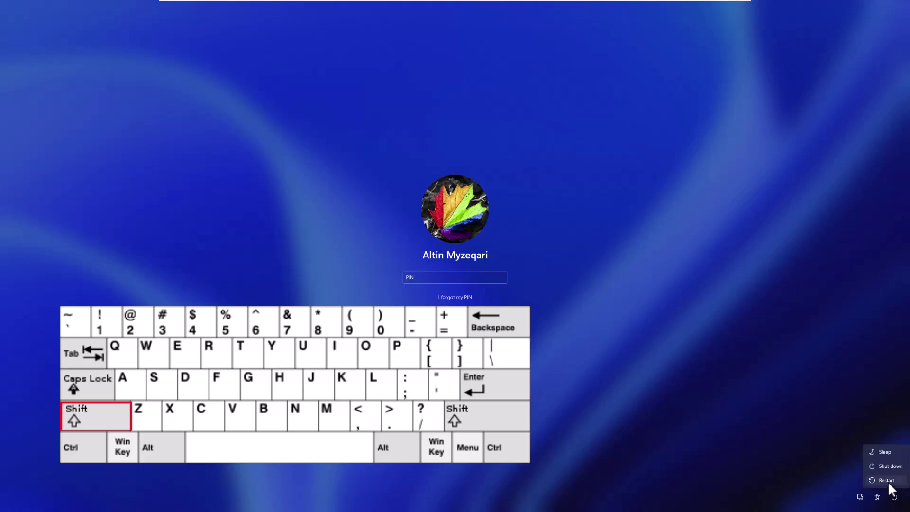
click(888, 481)
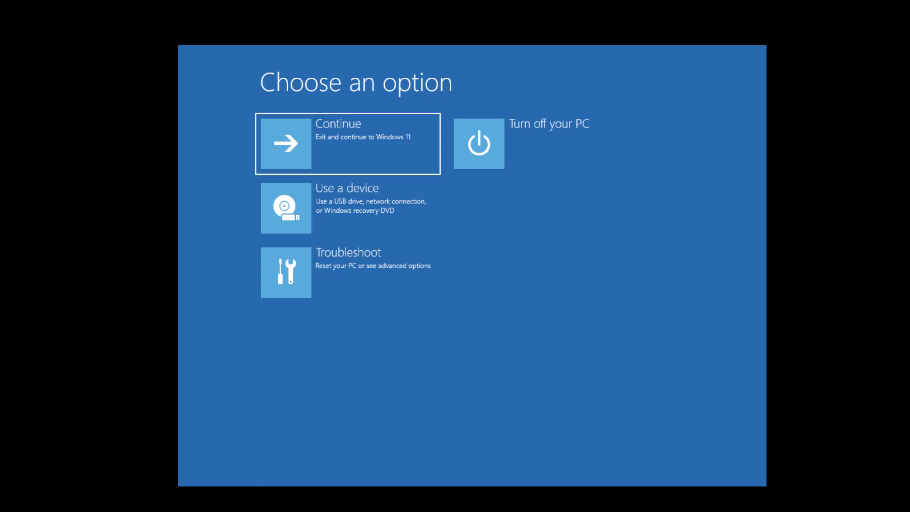
- Open Command Prompt via Troubleshoot > Advanced options using arrow keys and Enter
key(Down)
key(Down)
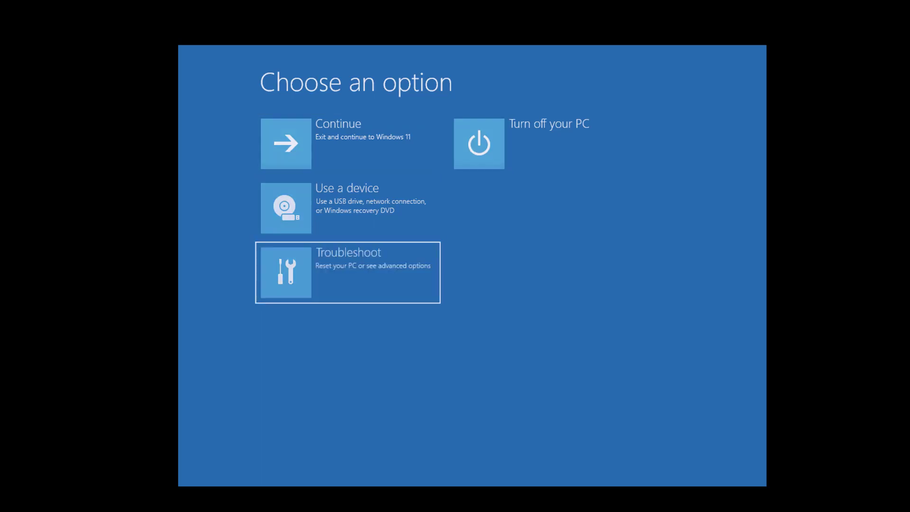
key(Return)
key(Down)
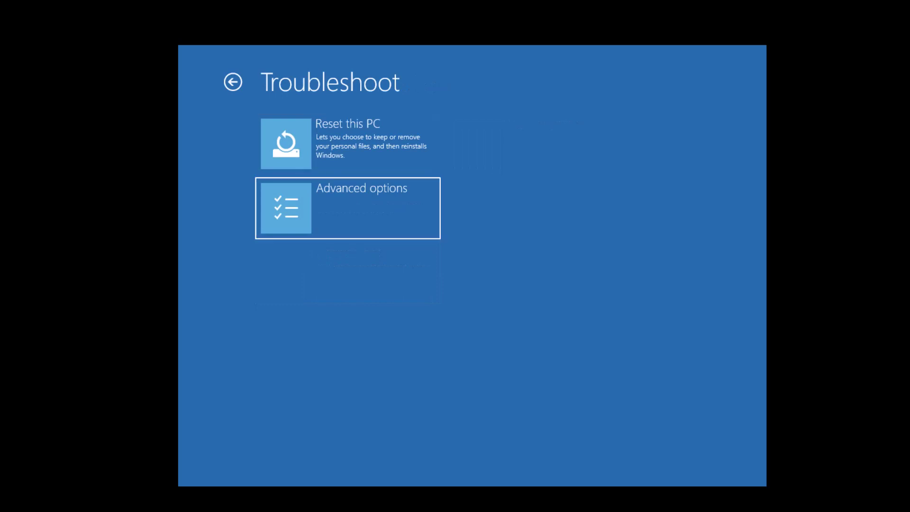
key(Return)
key(Down)
key(Down)
key(Return)
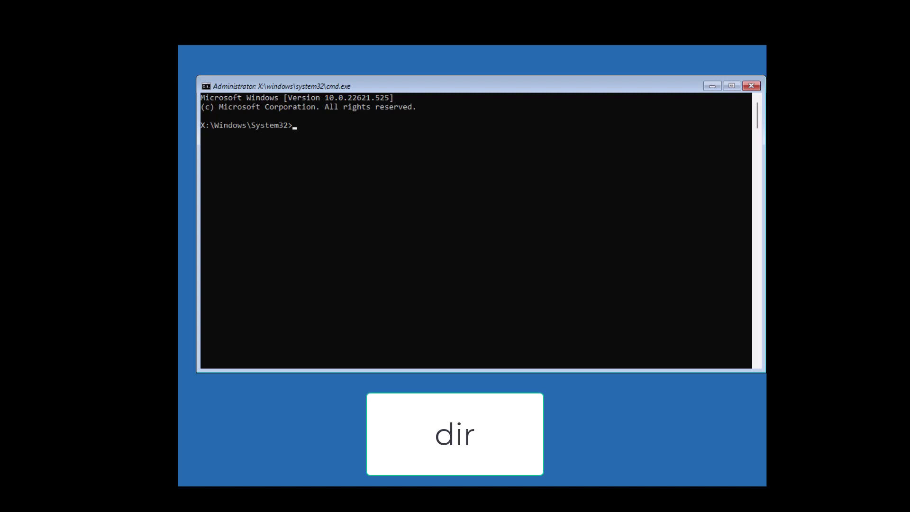
- List the current folder with dir, then switch to drive C:
text(dir)
key(Return)
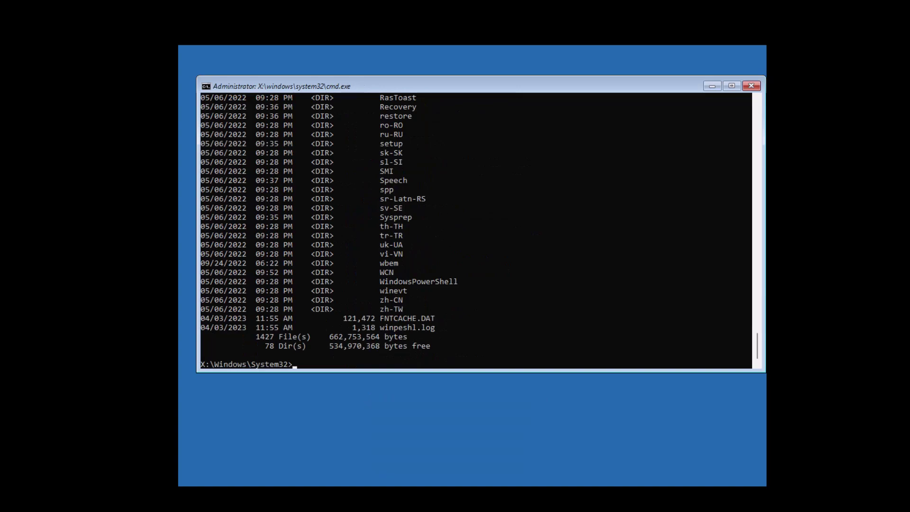
text(c:)
key(Return)
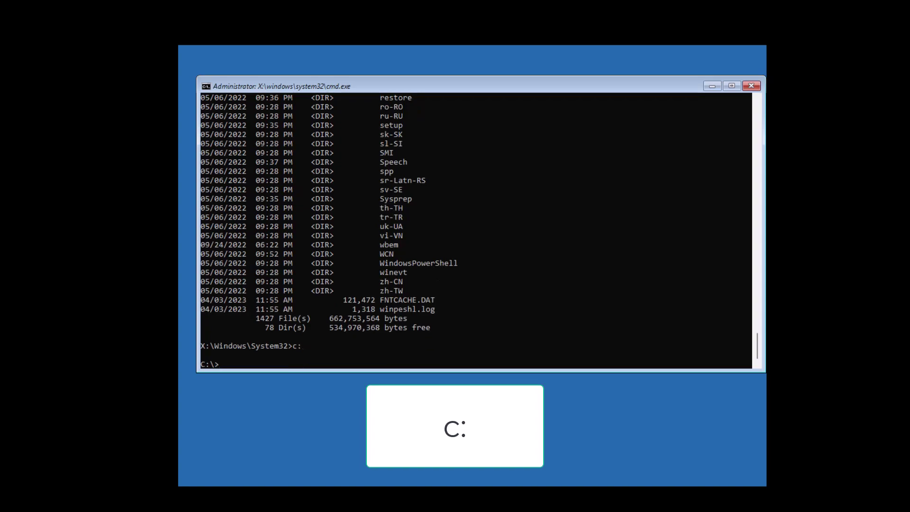
- Change directory into C:\Windows, then into System32
text(cd)
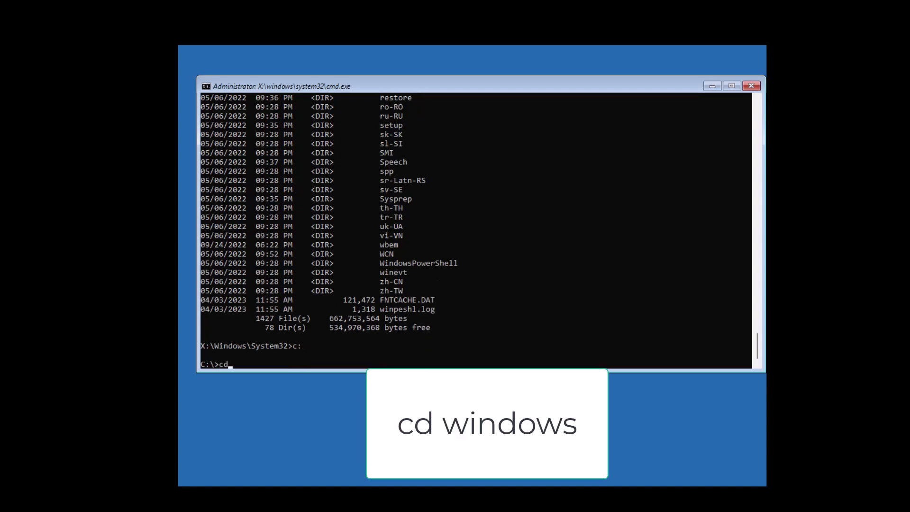
text( windows)
key(Return)
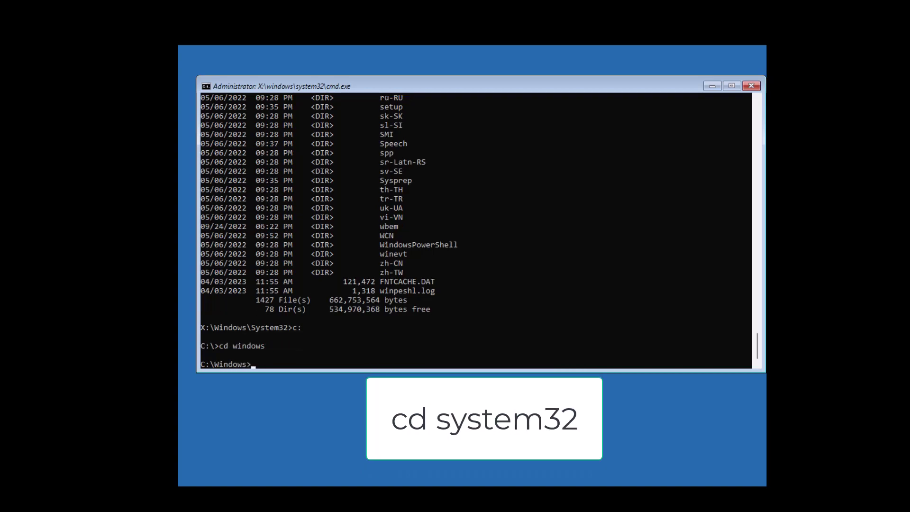
text(cd system)
key(Up)
key(Return)
text(cd system32)
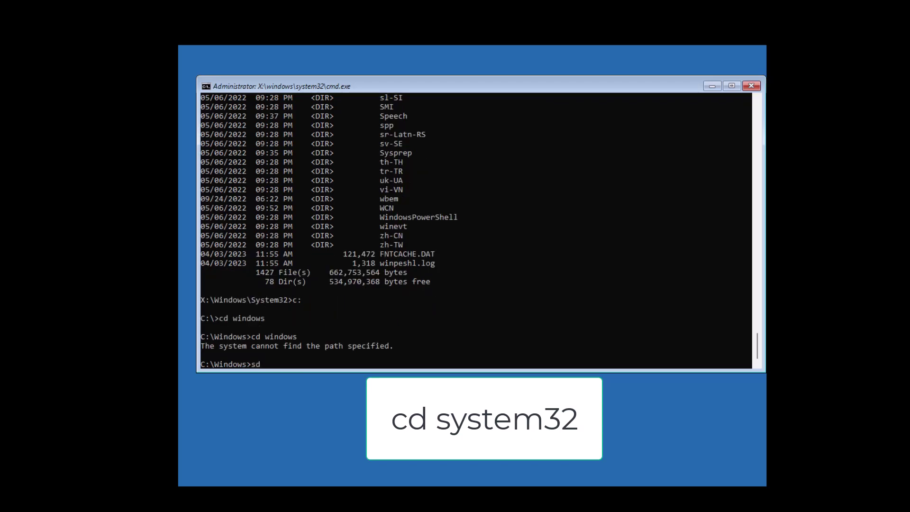
key(Return)
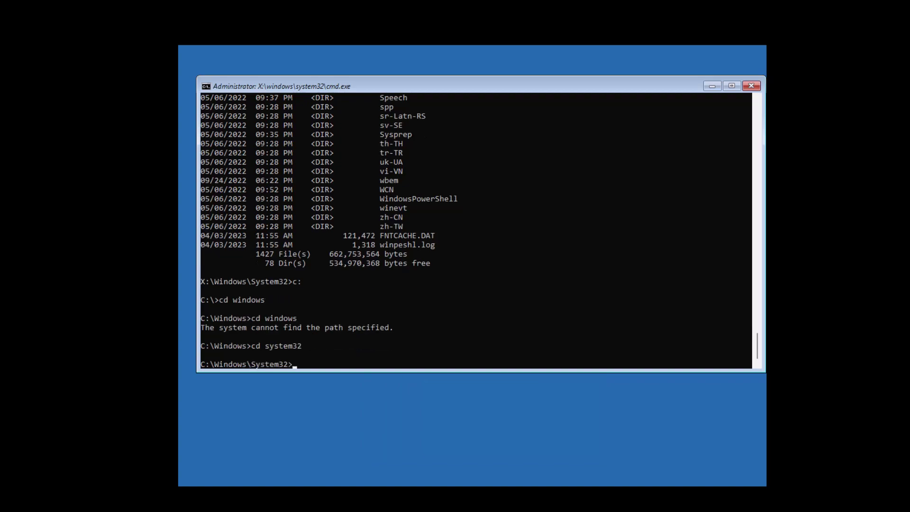
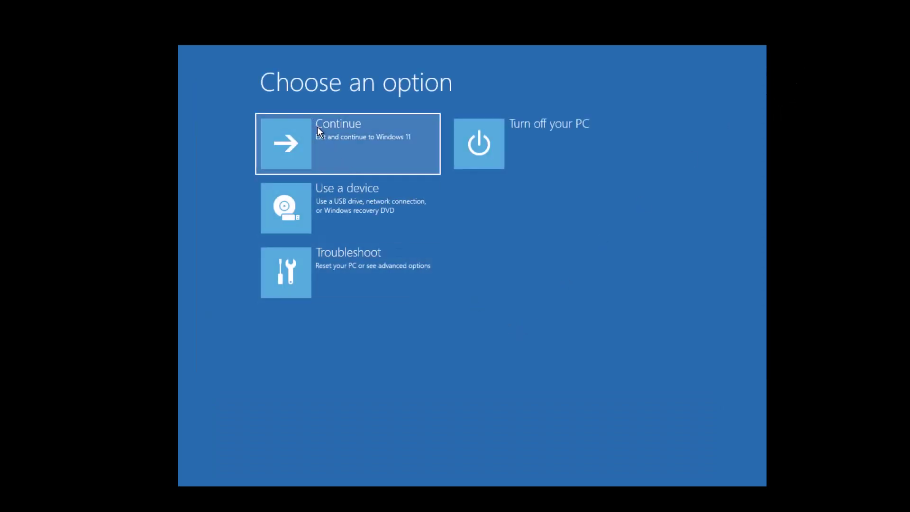
- Exit Windows Recovery Environment and continue booting into Windows 11
click(350, 151)
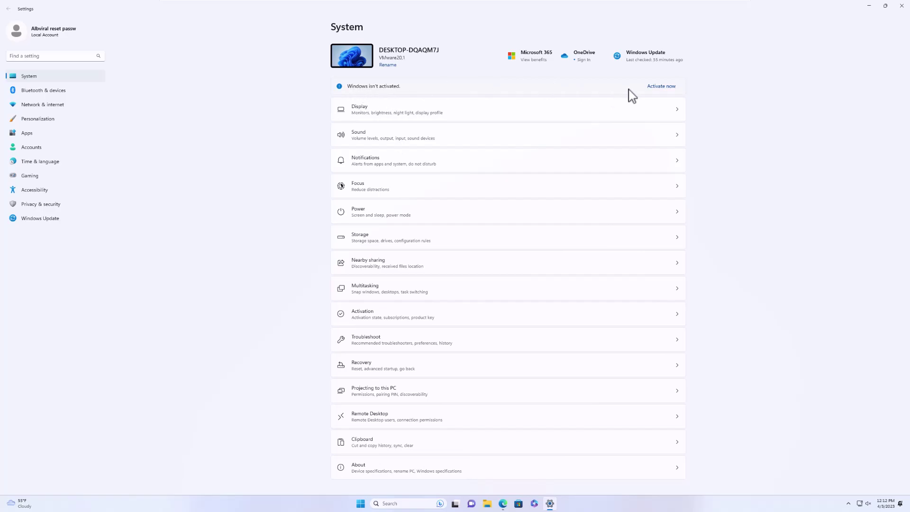
- Open Activation to confirm Windows 11 Pro is not activated, then switch to the Edge browser
click(660, 87)
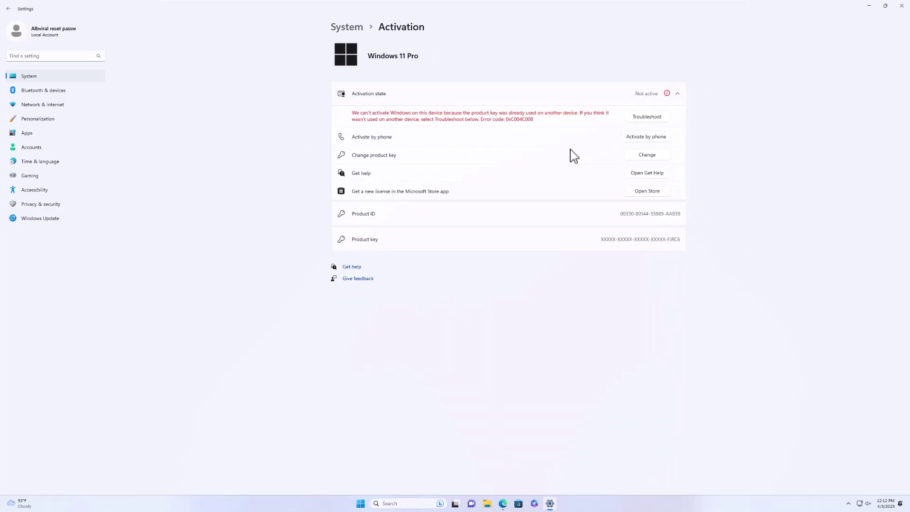
click(503, 503)
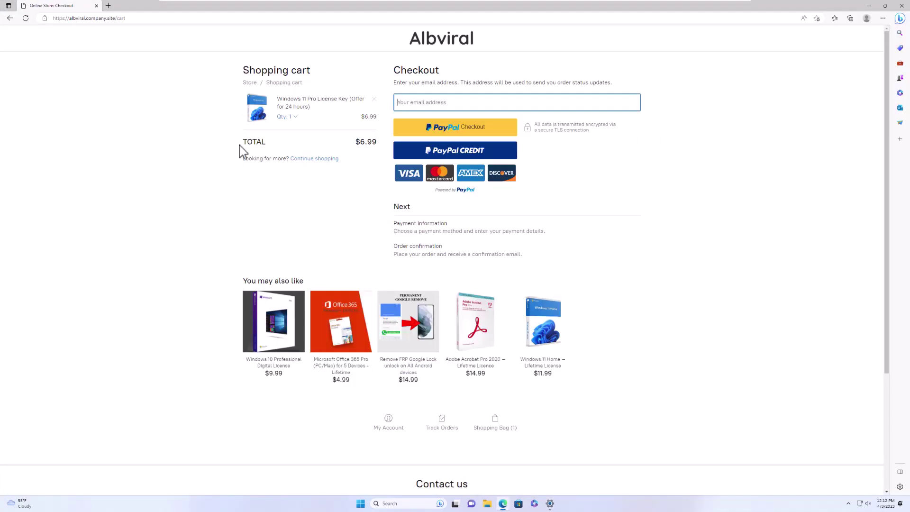
- Load the Albviral store by entering 'ALBV' in the address bar
click(211, 18)
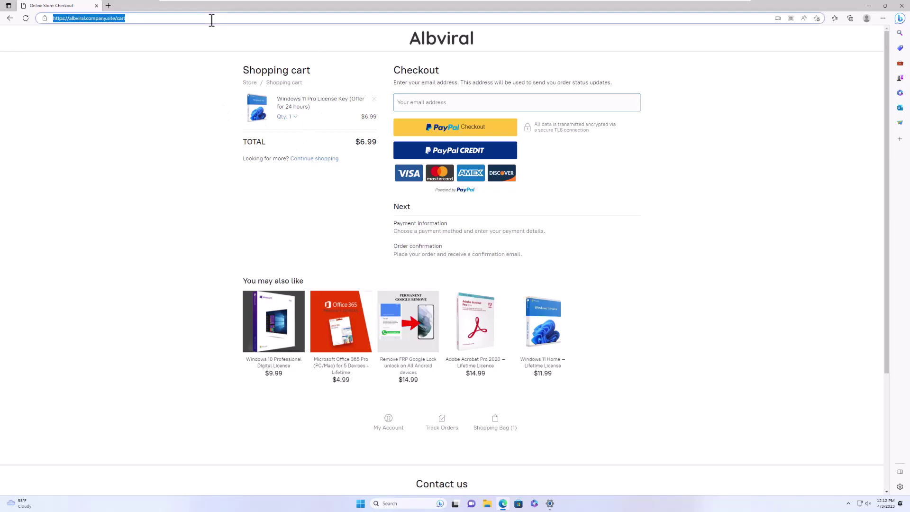
text(ALBV)
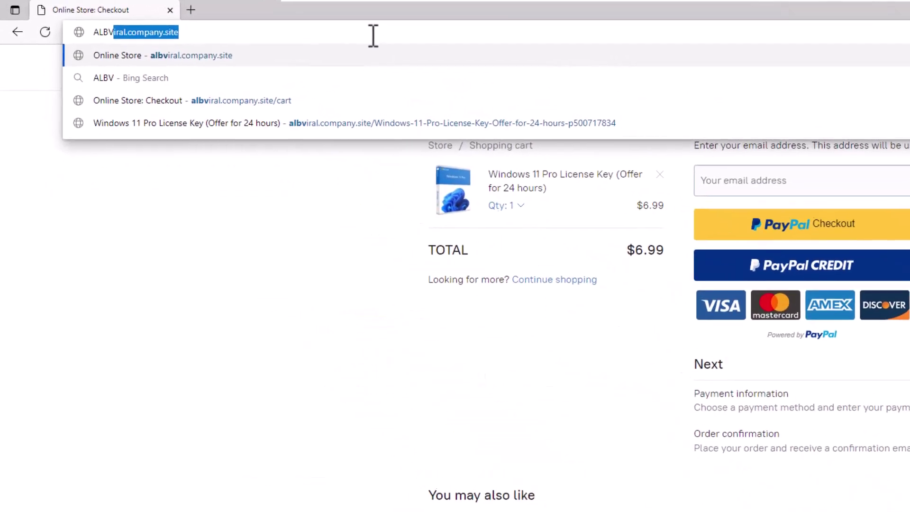
key(Return)
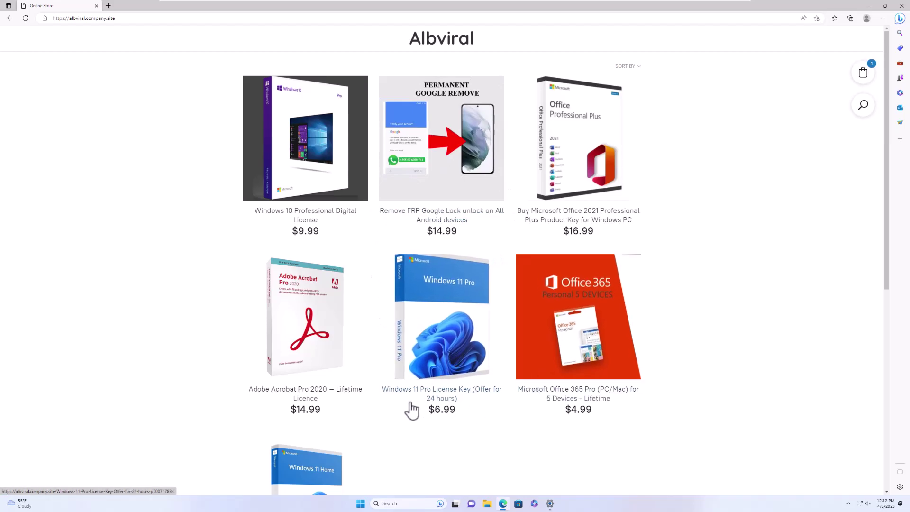
- Add a second Windows 11 Pro License Key and go to checkout with a $13.98 total
click(442, 399)
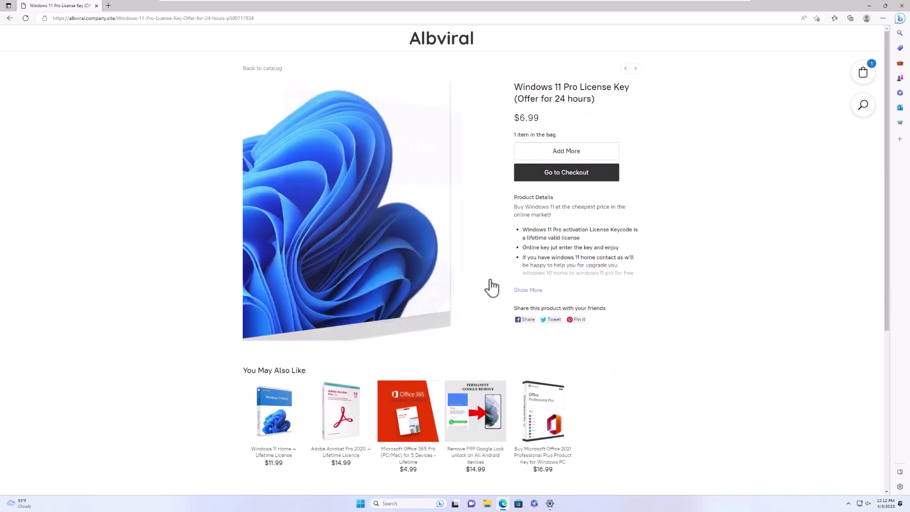
click(560, 156)
click(562, 173)
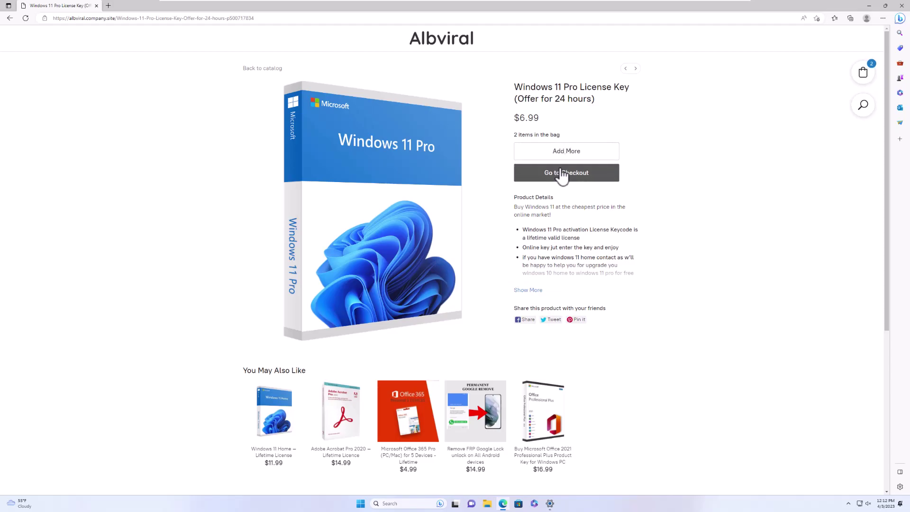
click(434, 102)
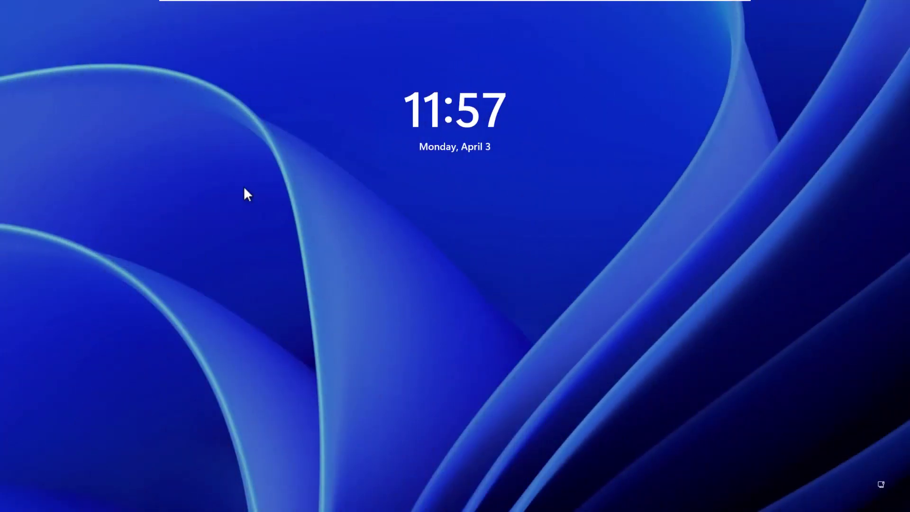
- Dismiss the lock screen clock to bring up the PIN sign-in prompt
click(346, 255)
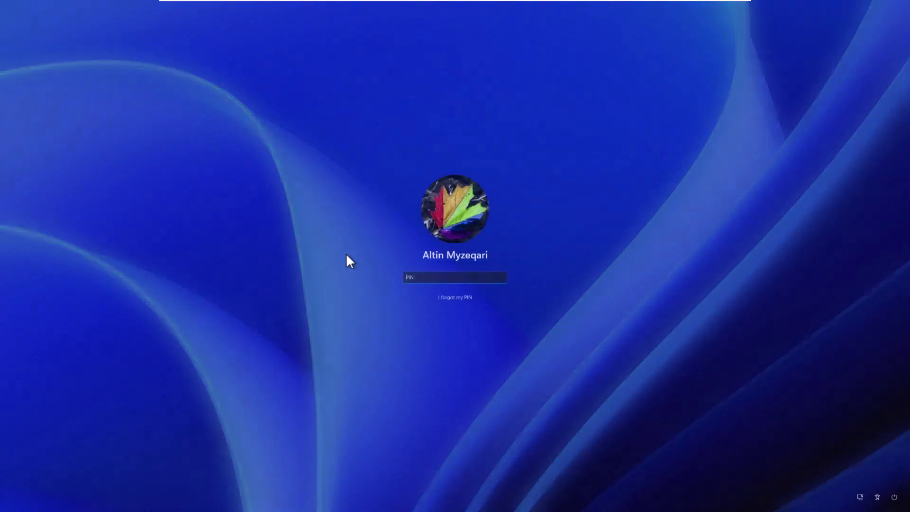
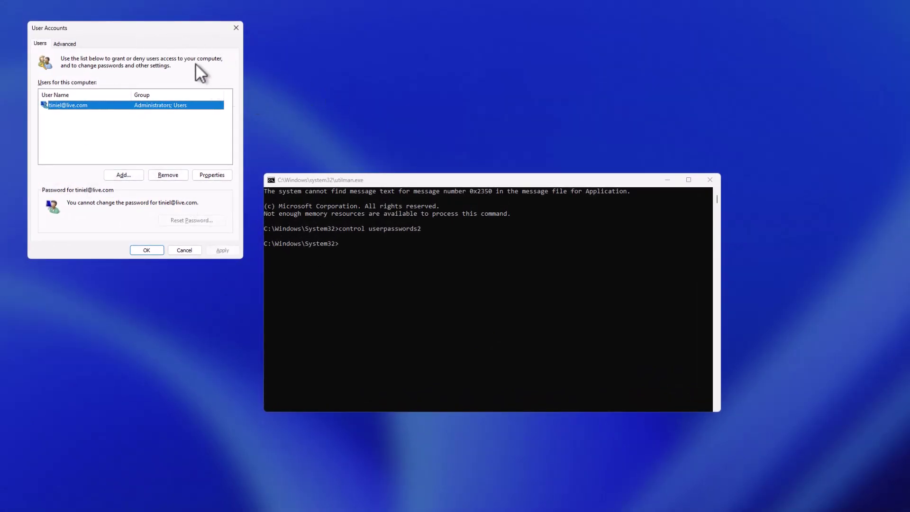
- Launch Local Users and Groups (lusrmgr) from the User Accounts Advanced tab
drag(149, 30, 444, 85)
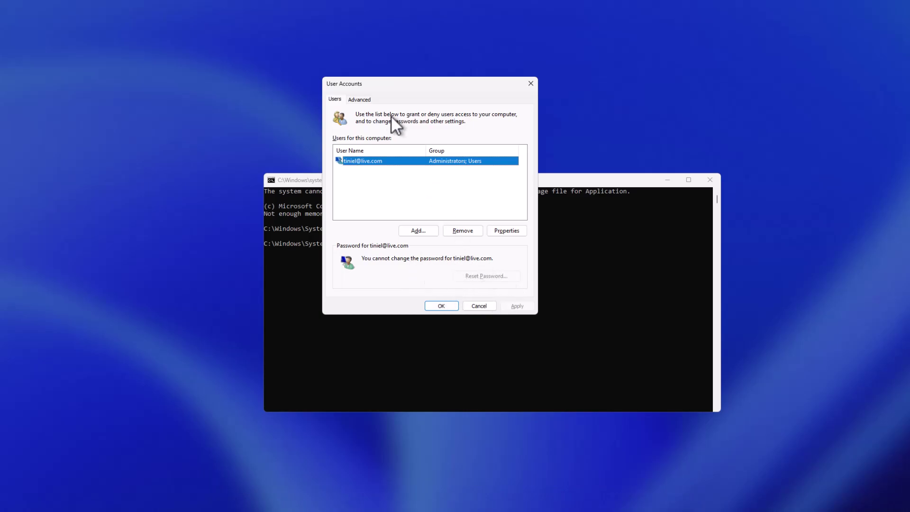
click(363, 100)
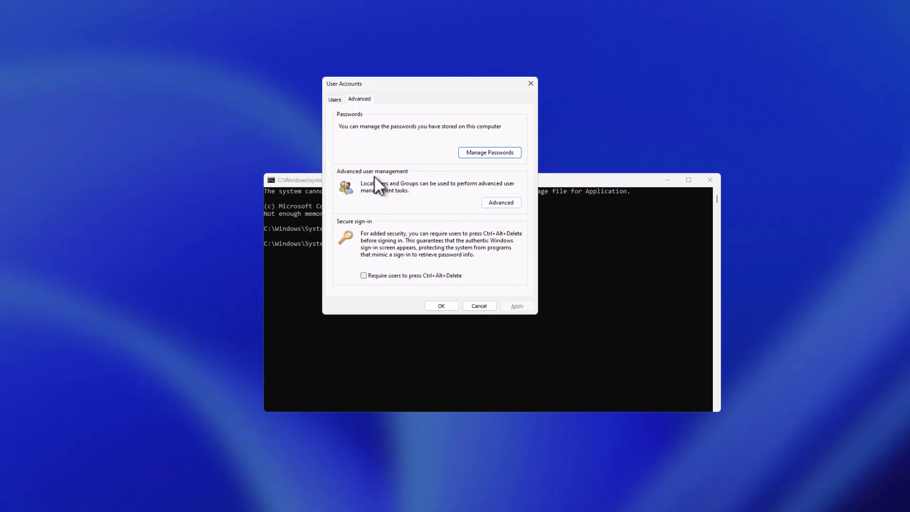
click(491, 203)
- Open the Users folder in Local Users and Groups
click(179, 123)
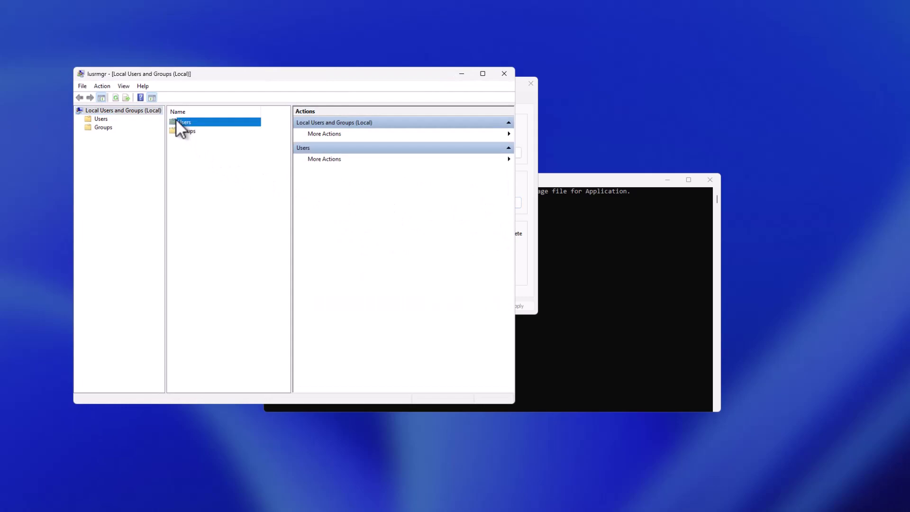
click(184, 132)
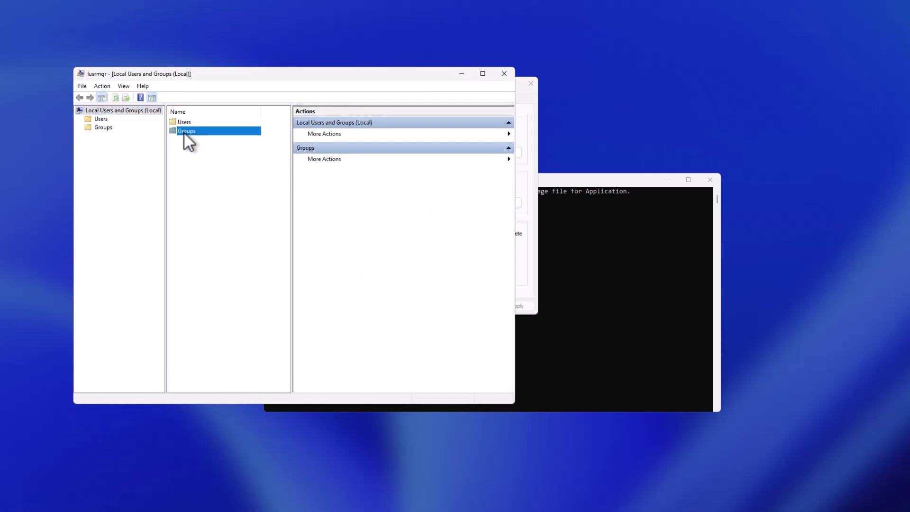
click(181, 121)
click(99, 119)
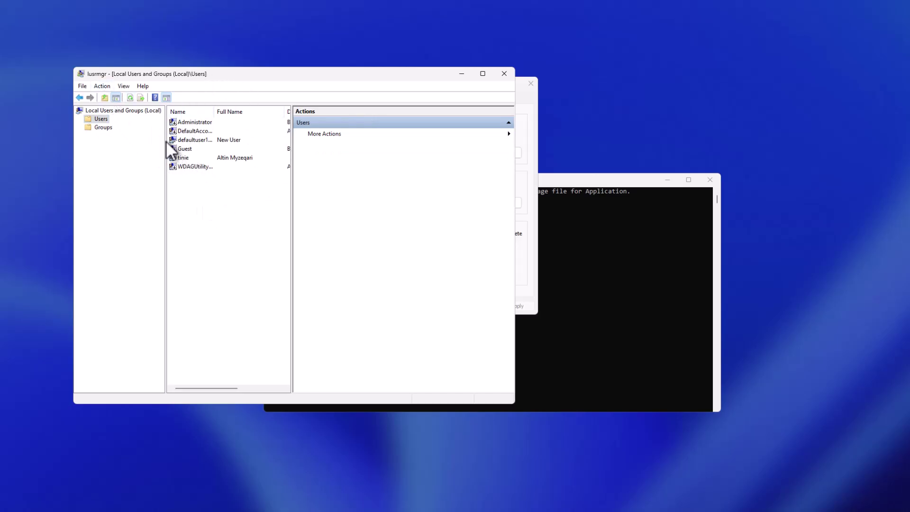
- Create local user 'Albviral reset passw' without forcing a password change at next logon
click(104, 88)
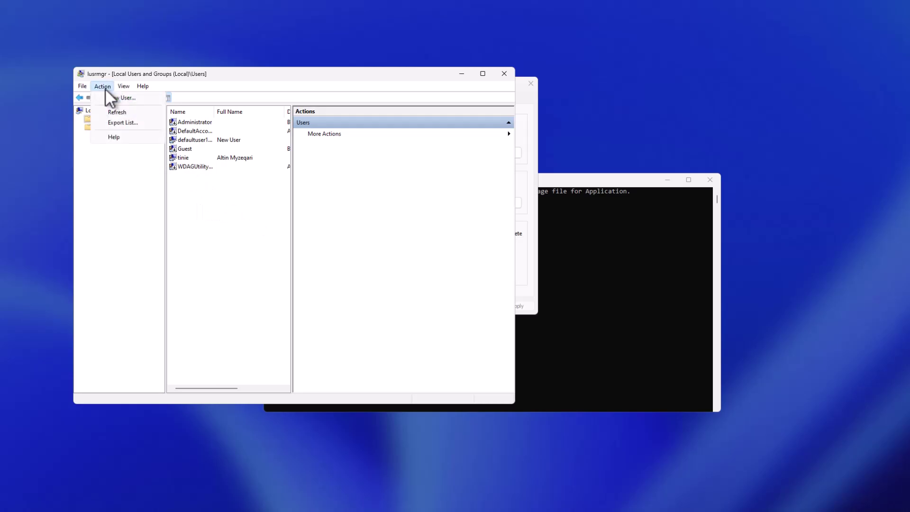
click(121, 98)
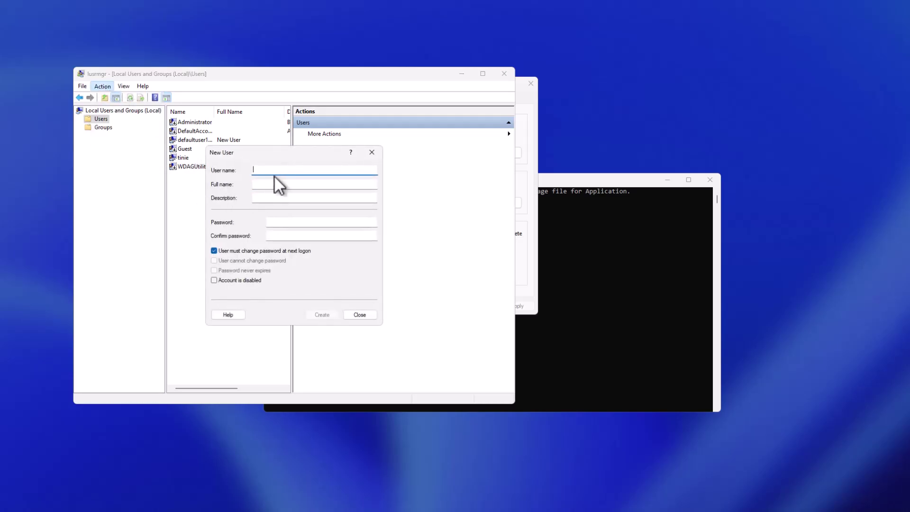
text(Albviral reset passw)
click(214, 250)
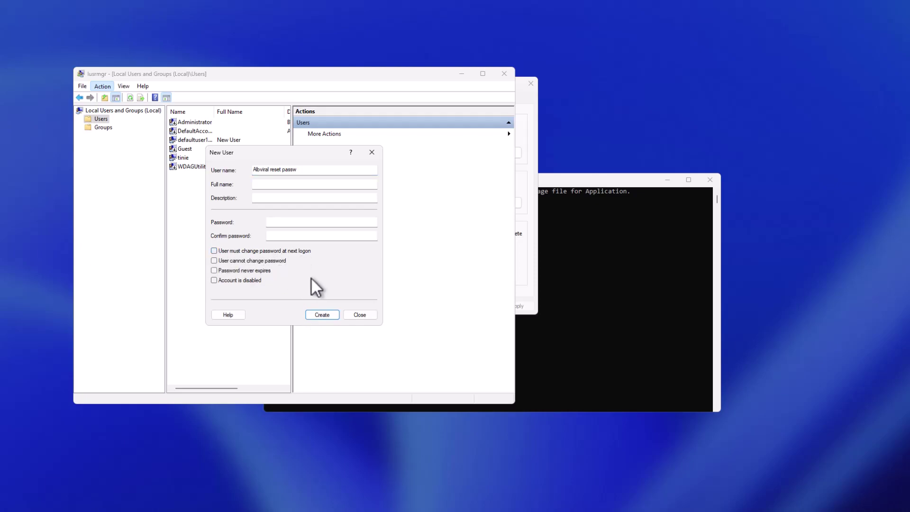
click(320, 314)
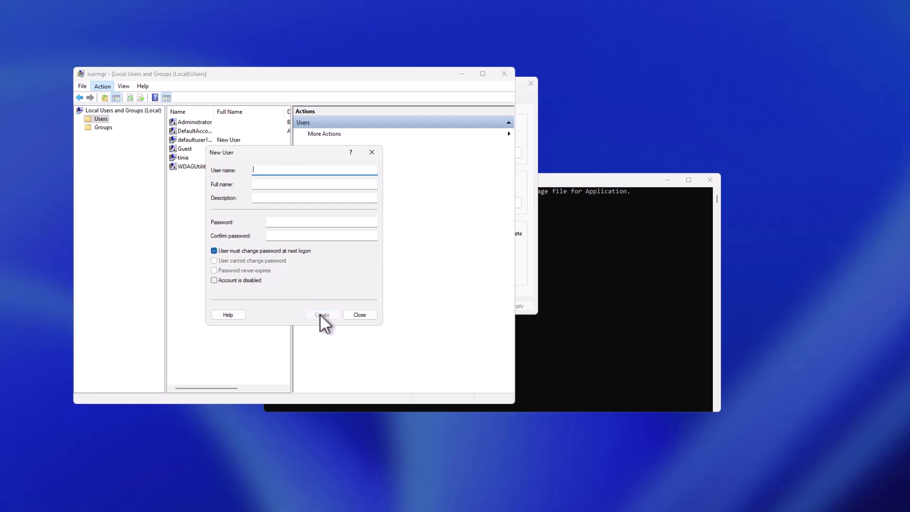
click(360, 314)
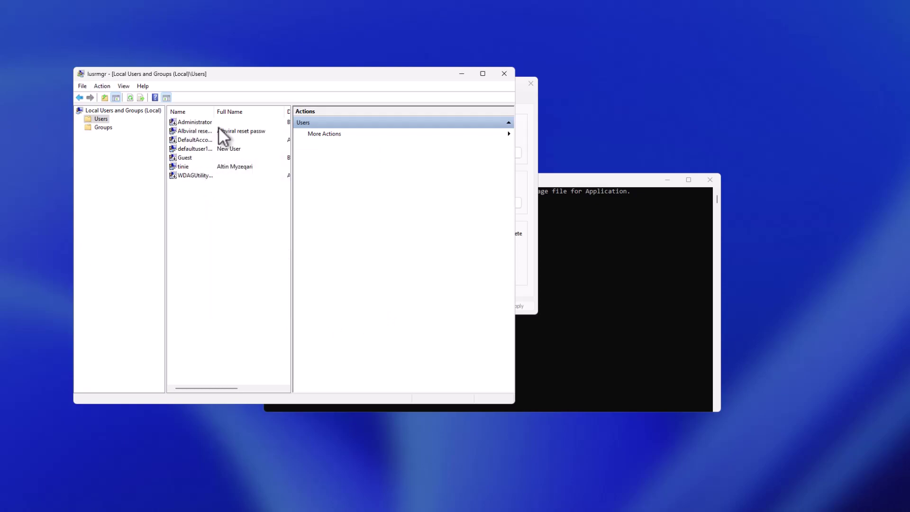
- Open the new user's properties and remove it from the Users group
drag(214, 110, 238, 109)
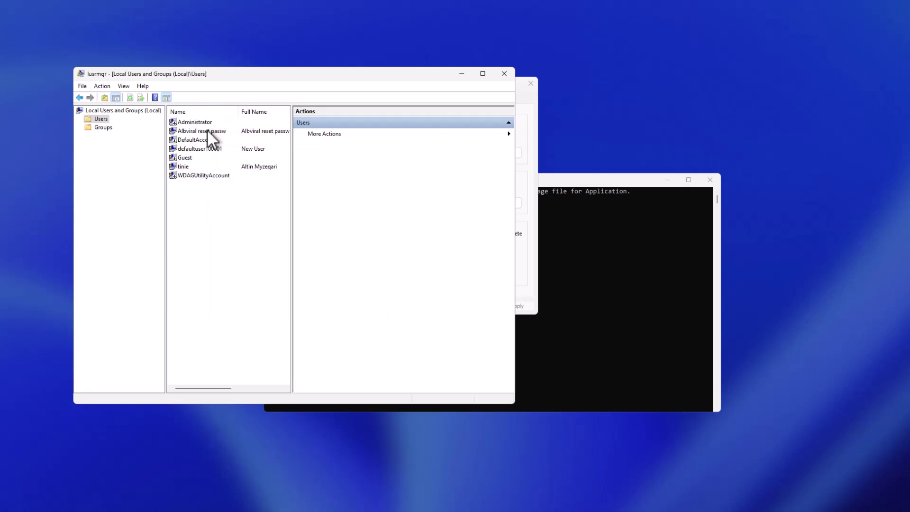
double_click(209, 131)
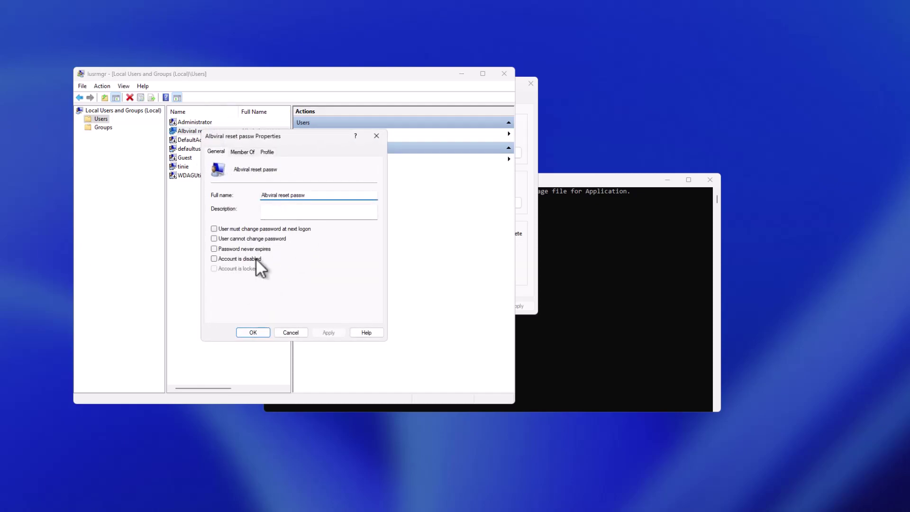
click(247, 153)
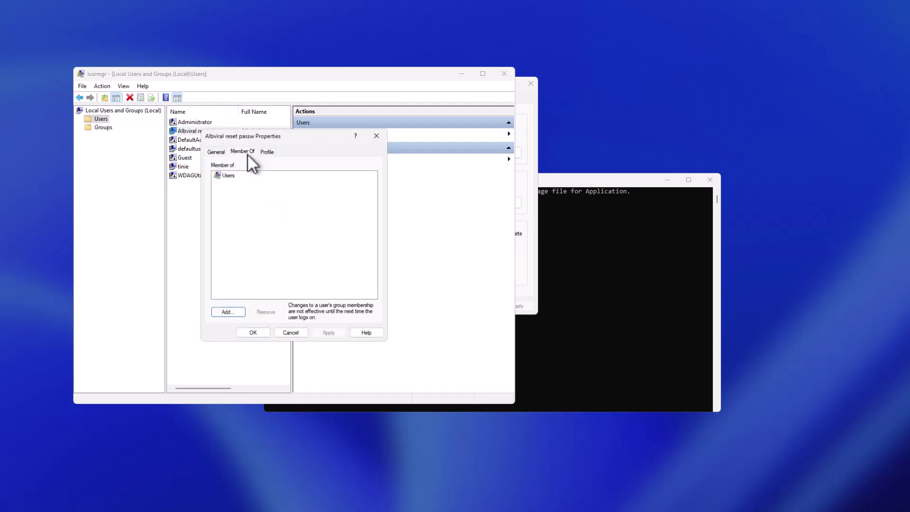
click(230, 175)
click(264, 311)
- Add the user to the Administrators group, apply, and close Local Users and Groups
click(227, 312)
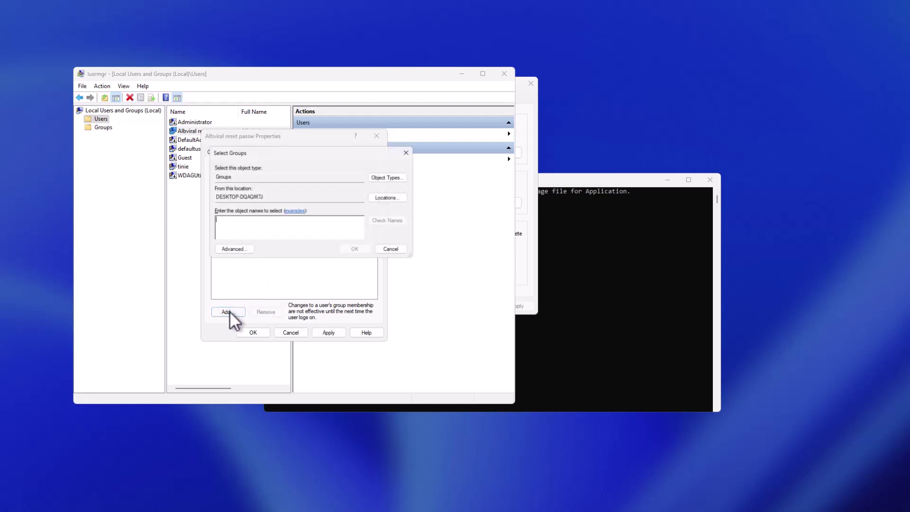
text(admi)
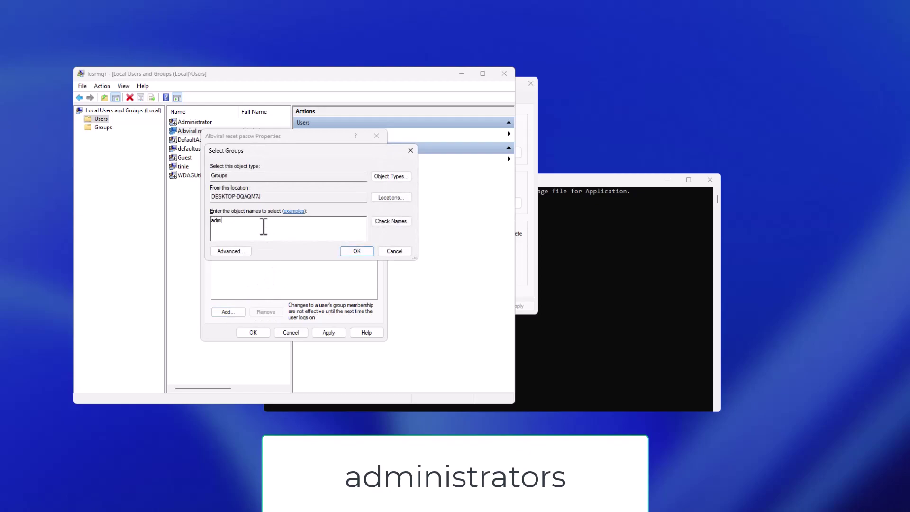
text(nistrattratos)
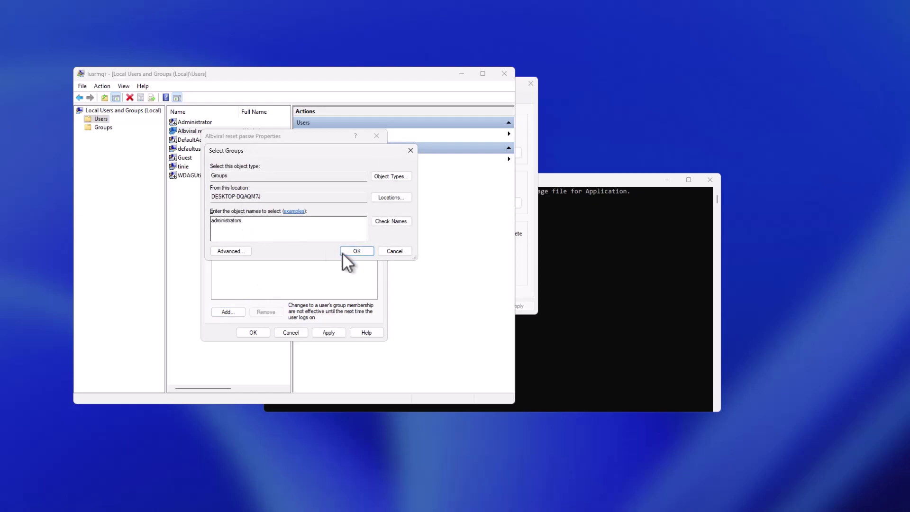
click(355, 251)
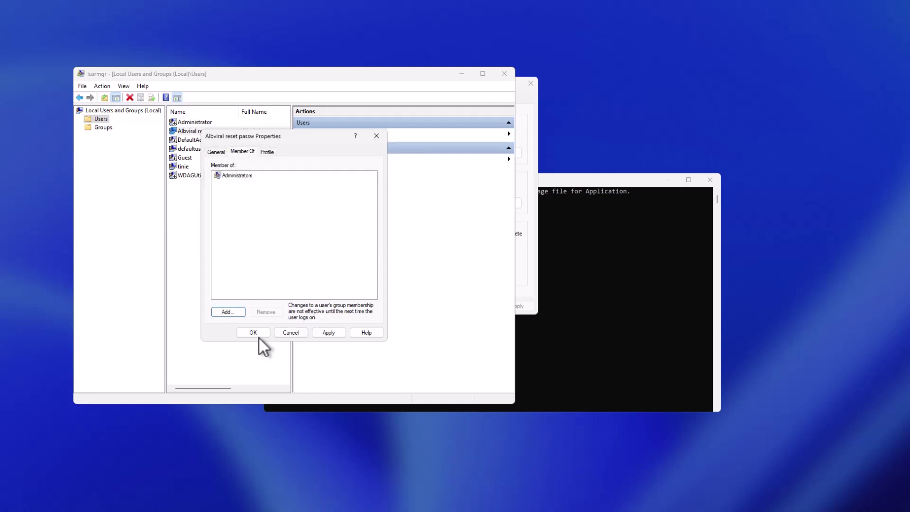
click(329, 333)
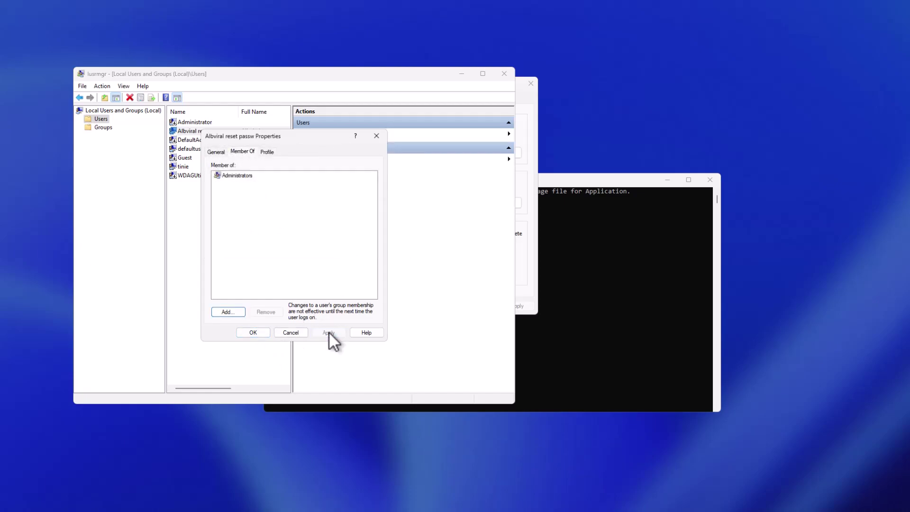
click(261, 335)
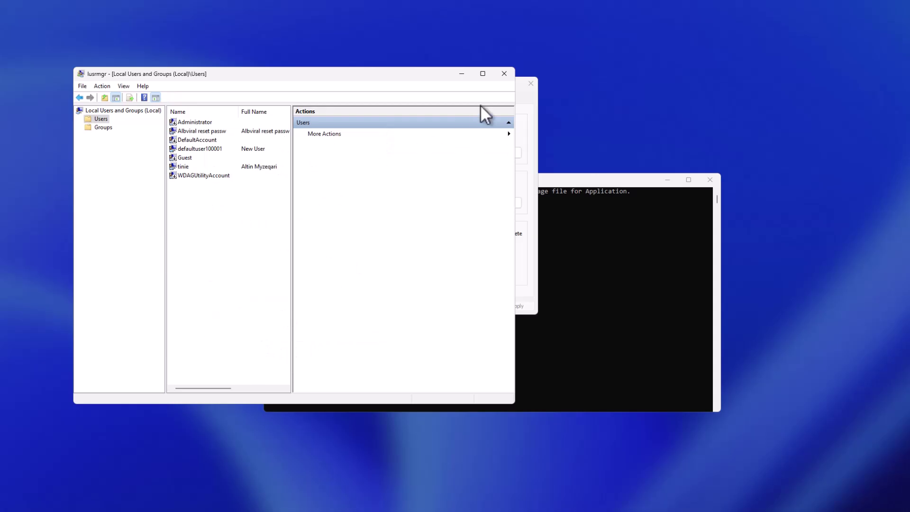
click(504, 74)
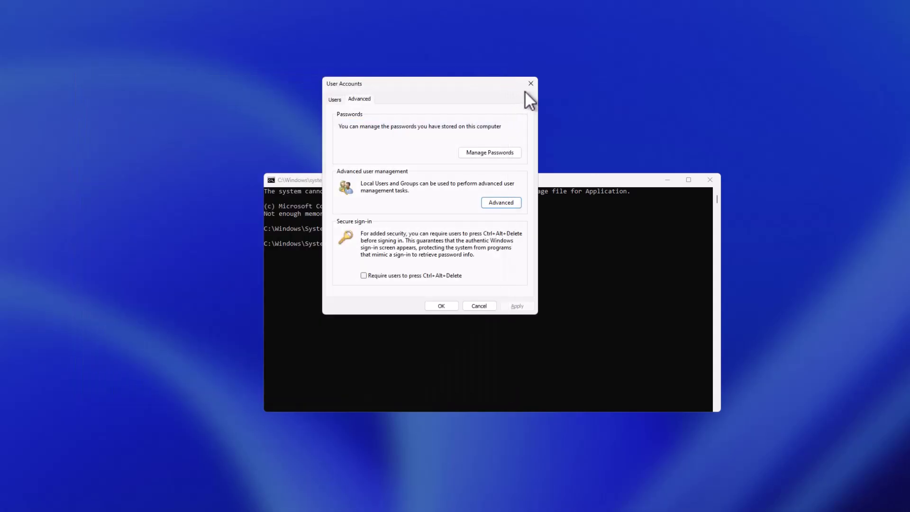
click(334, 99)
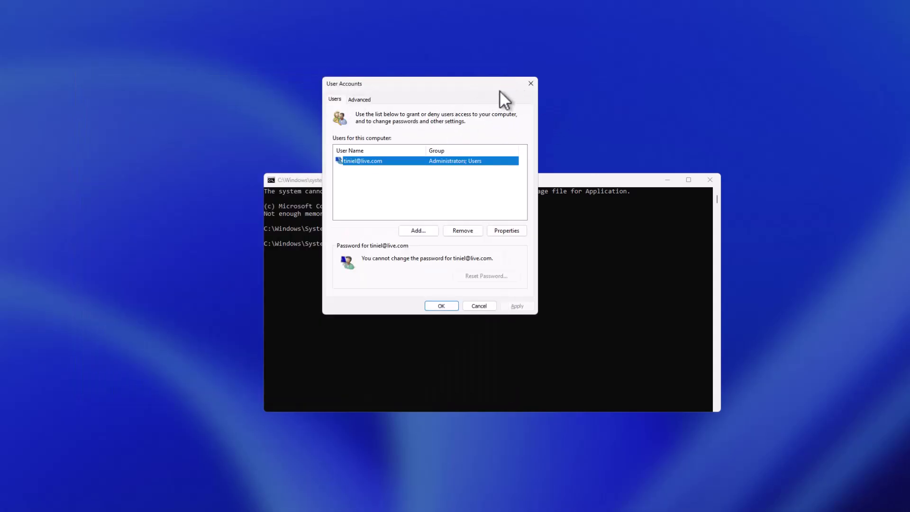
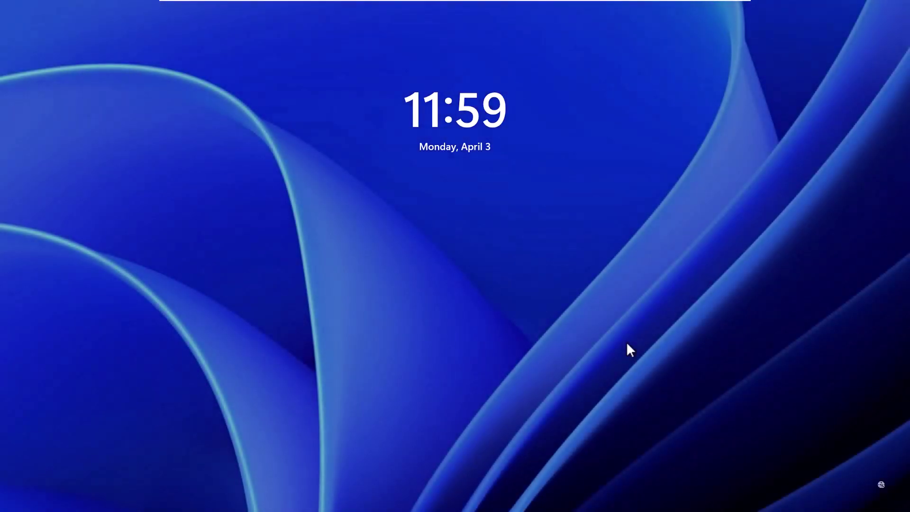
- Sign in to the new local admin account from the lock screen and move past the privacy list
click(513, 380)
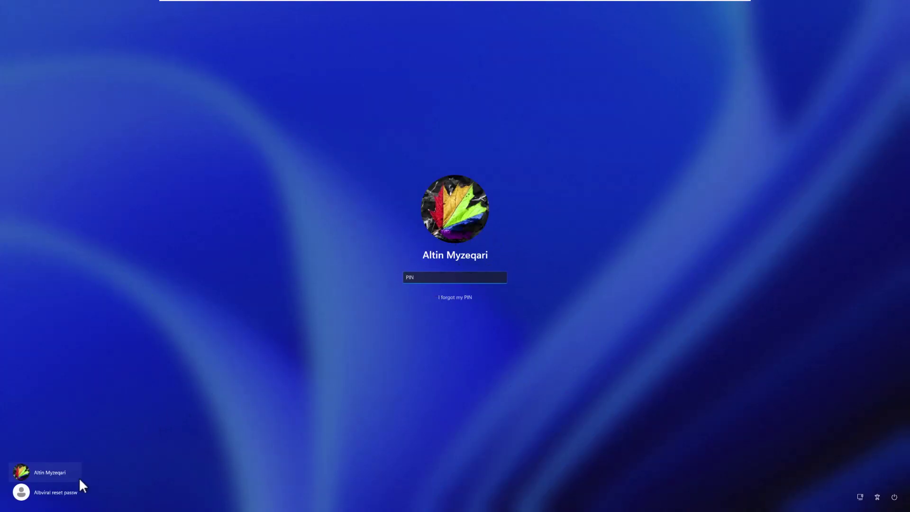
click(50, 491)
key(Return)
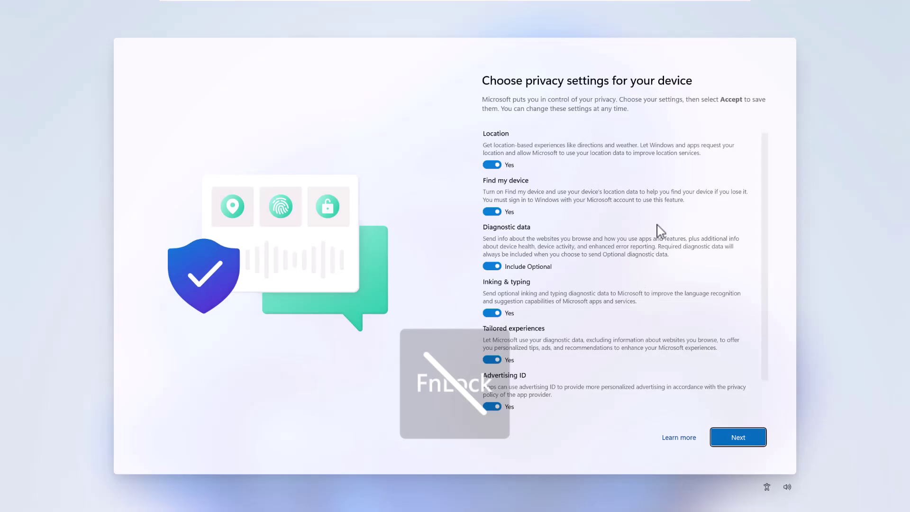
click(728, 437)
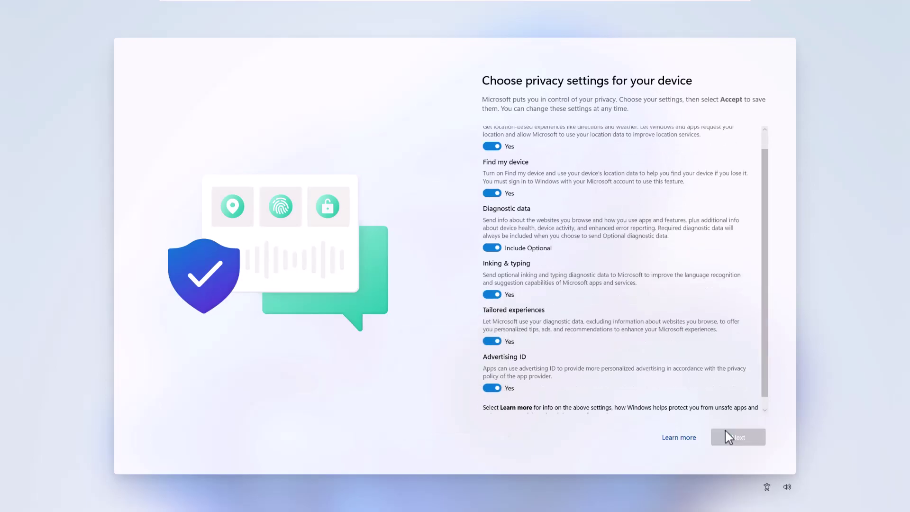
- Accept the default privacy settings, then refresh the new account's desktop
click(727, 437)
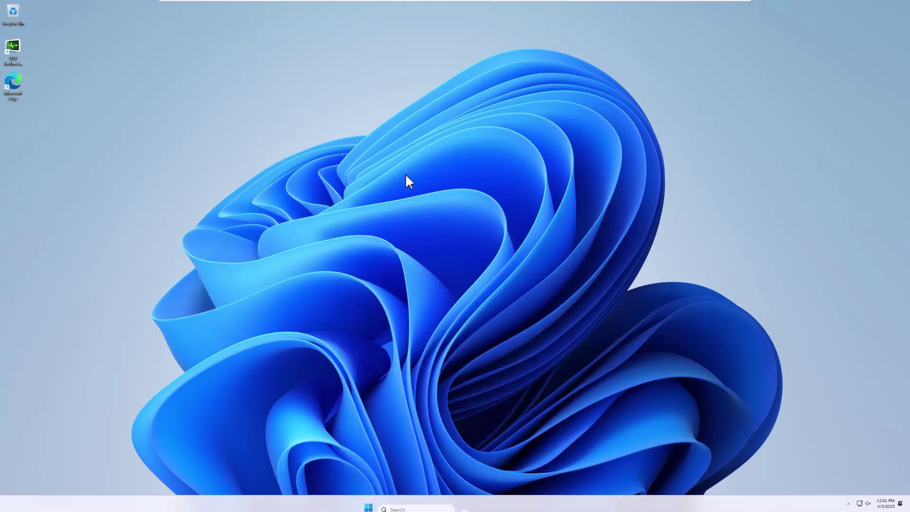
right_click(453, 209)
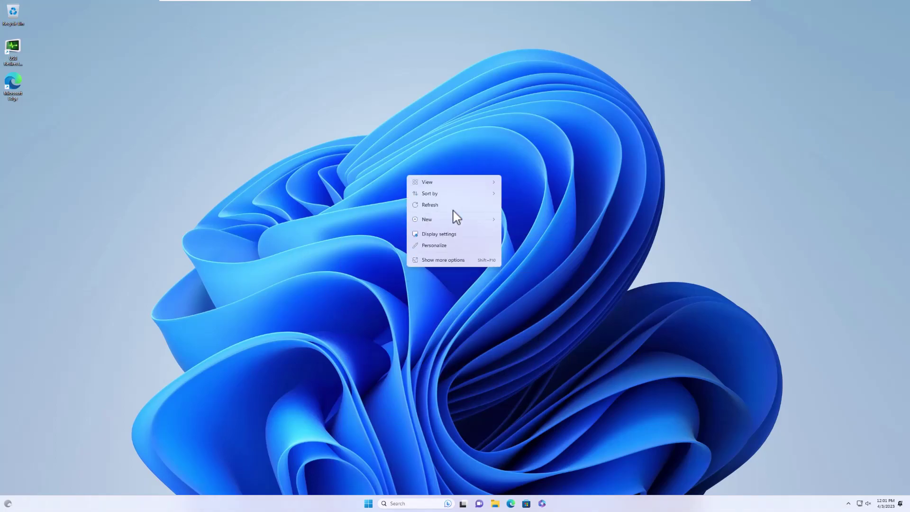
click(448, 206)
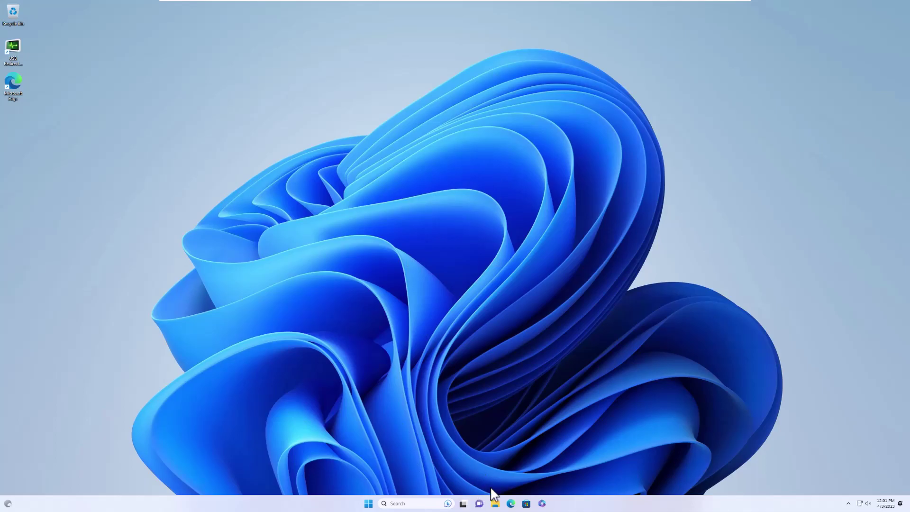
- In a maximized File Explorer, open C:\Users and grant access to the original account's profile folder
click(494, 503)
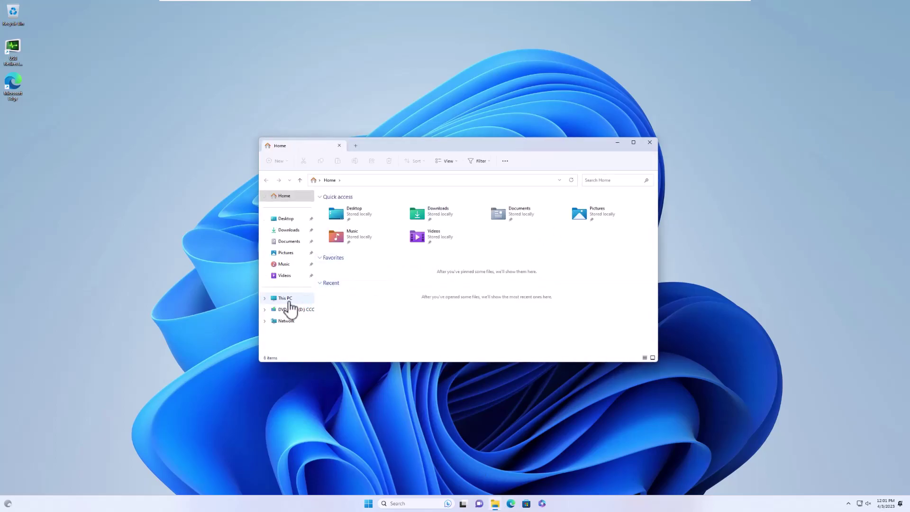
click(288, 298)
double_click(506, 142)
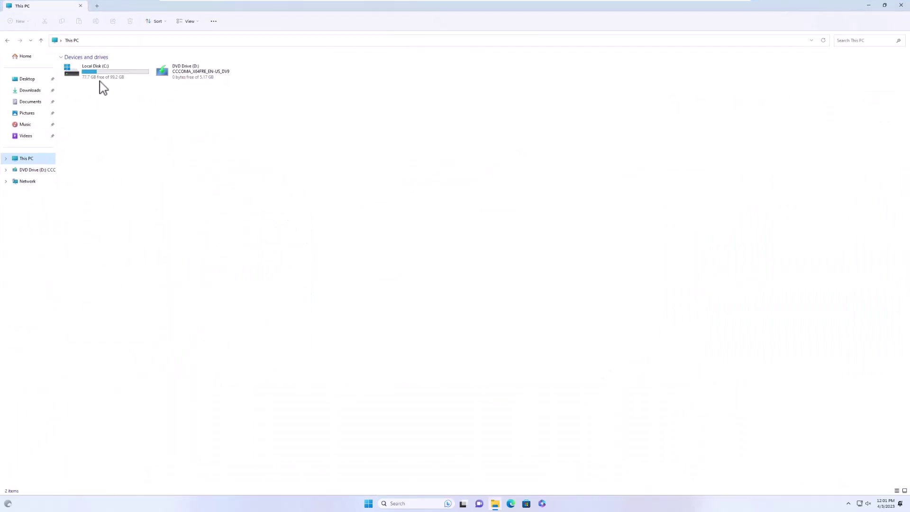
double_click(102, 70)
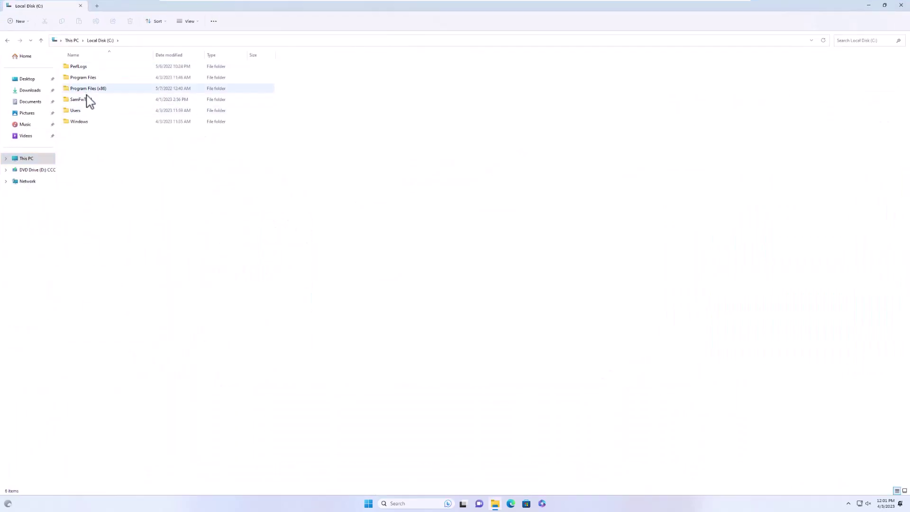
double_click(88, 112)
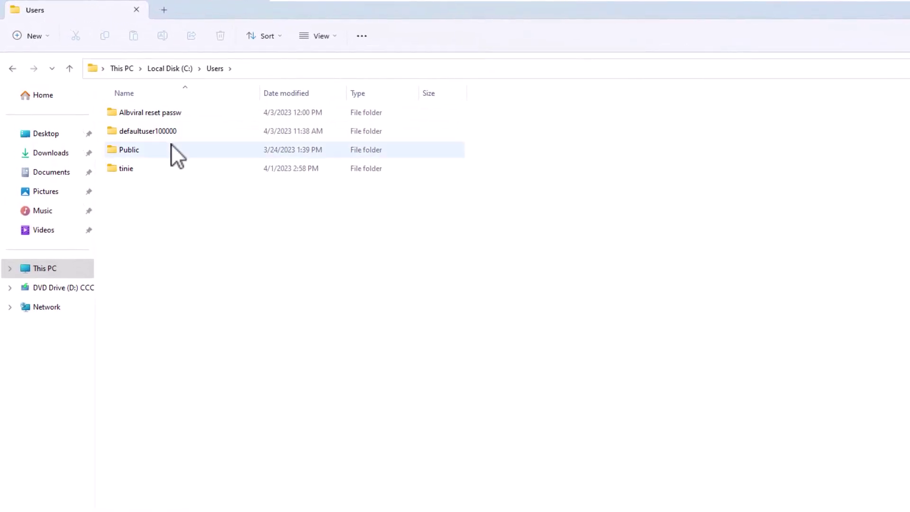
double_click(135, 174)
click(784, 441)
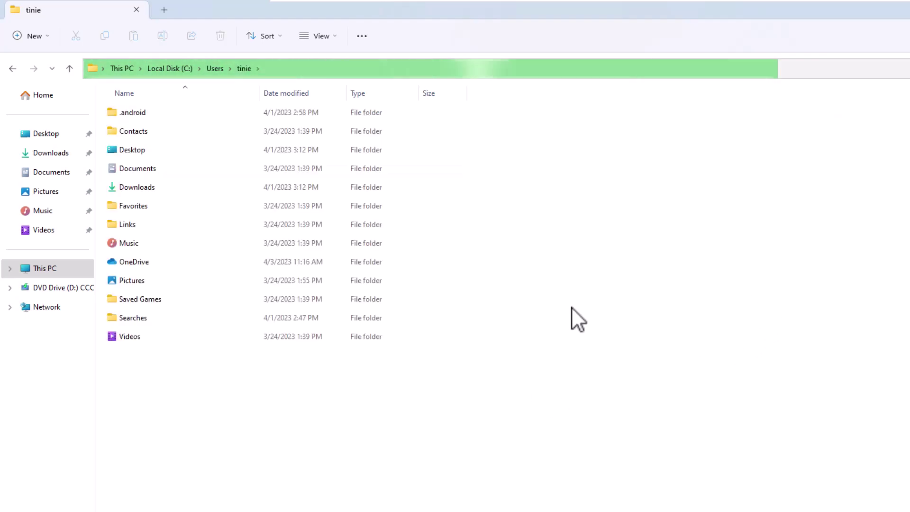
- Check the original account's Desktop folder, then open the new admin account's profile folder under Users
double_click(174, 153)
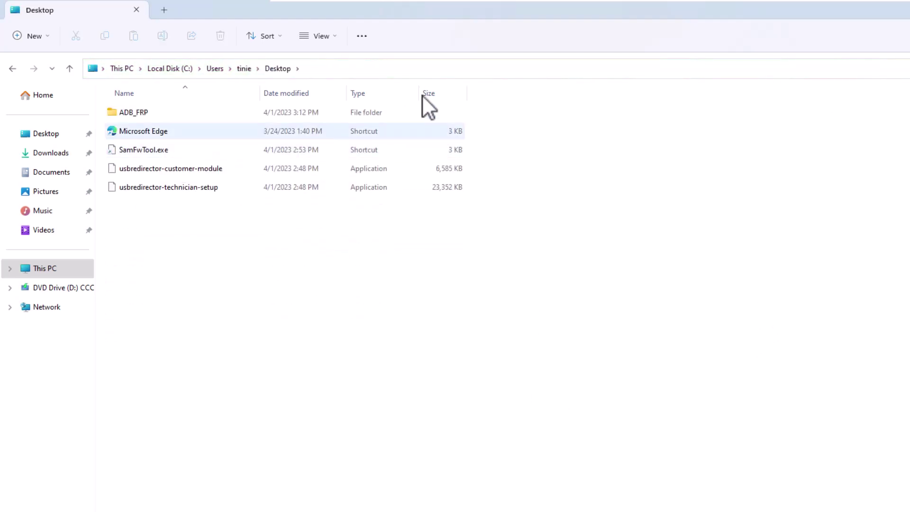
click(166, 70)
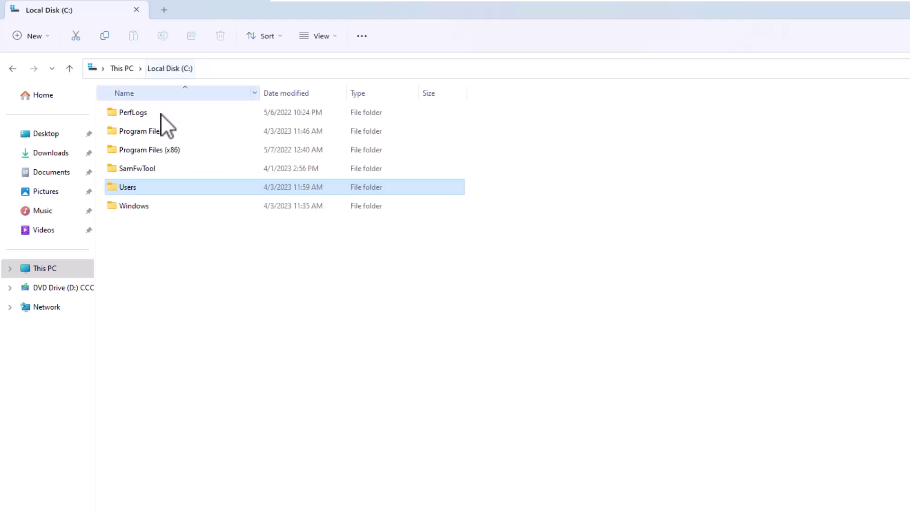
double_click(148, 186)
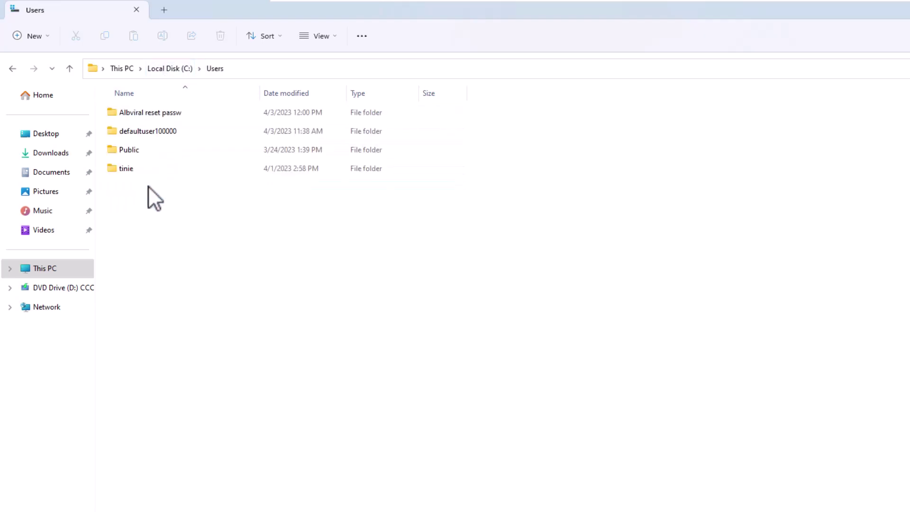
double_click(178, 118)
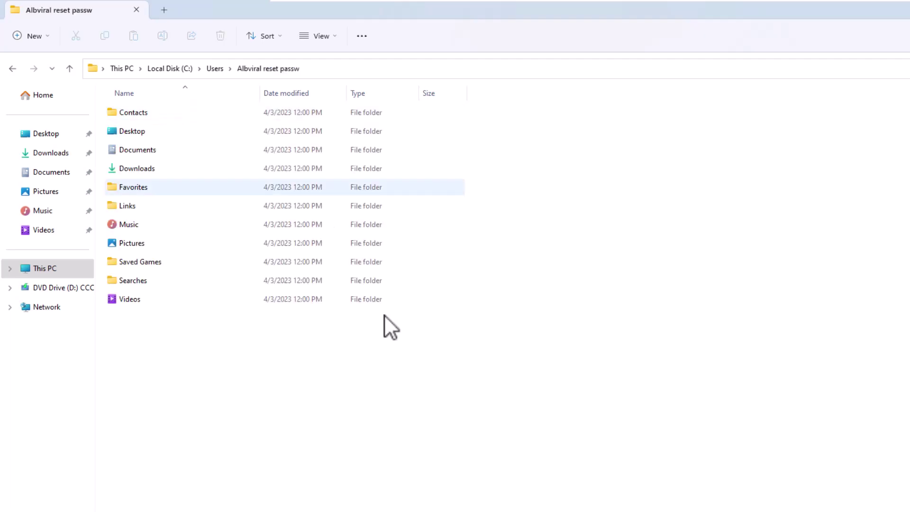
- Search for Settings and open Accounts > Other users
click(368, 503)
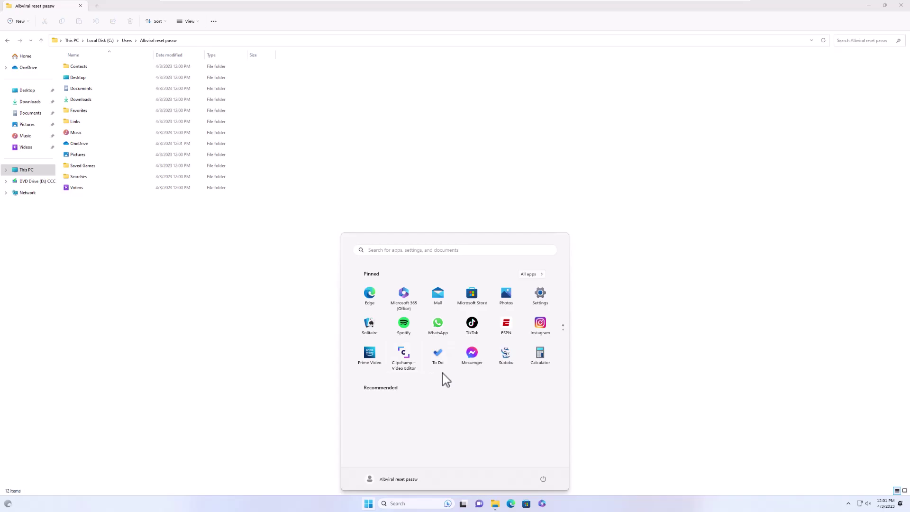
text(d)
key(BackSpace)
text(settings)
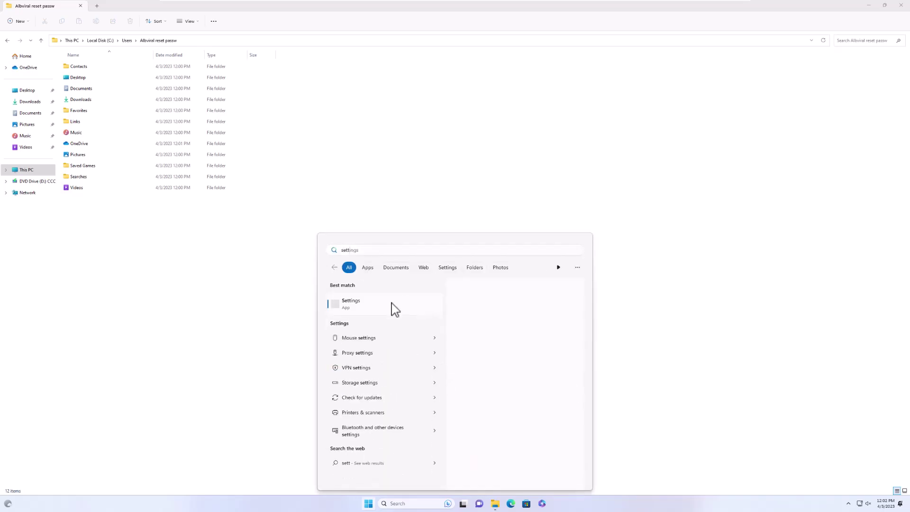
click(391, 303)
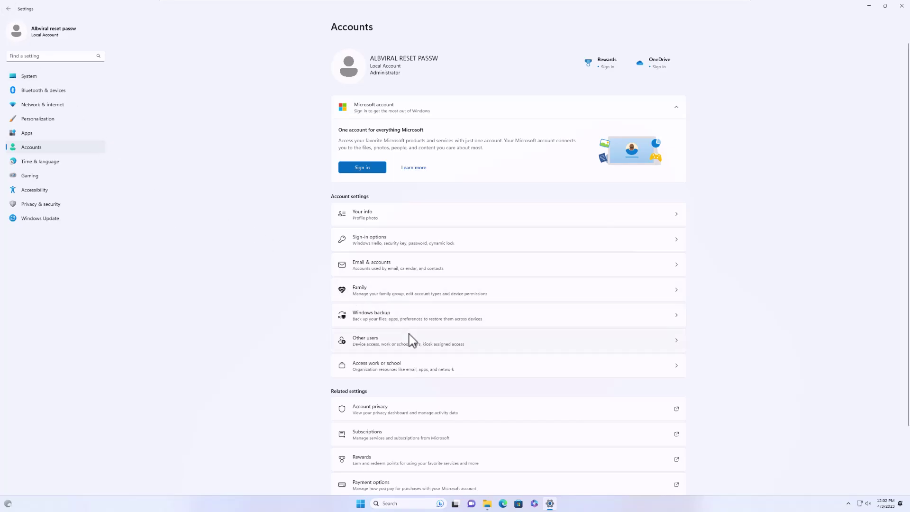
scroll(410, 341, down, 3)
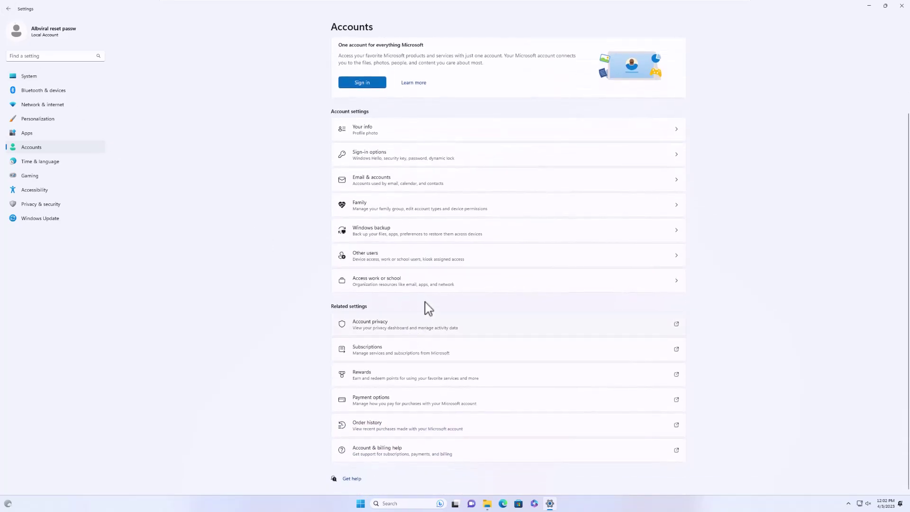
click(408, 268)
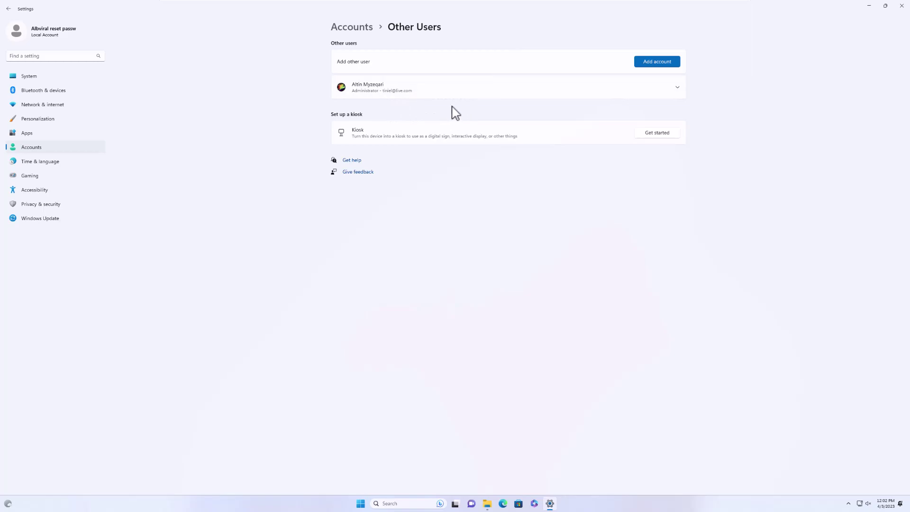
- Remove the other administrator's Microsoft account, choosing Delete account and data
click(677, 93)
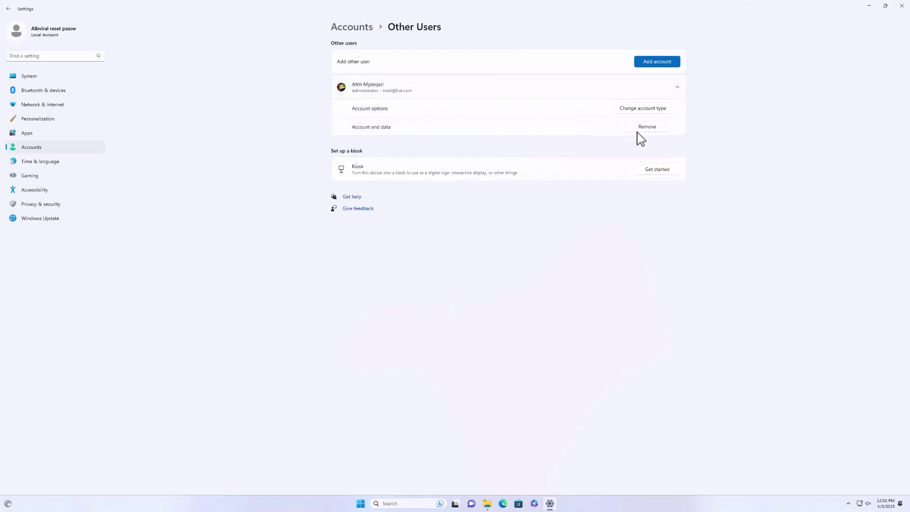
click(638, 130)
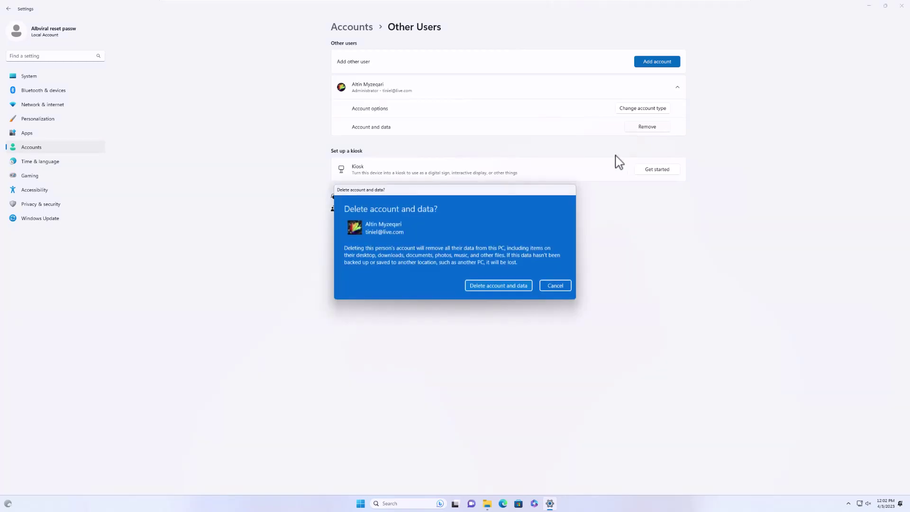
click(501, 287)
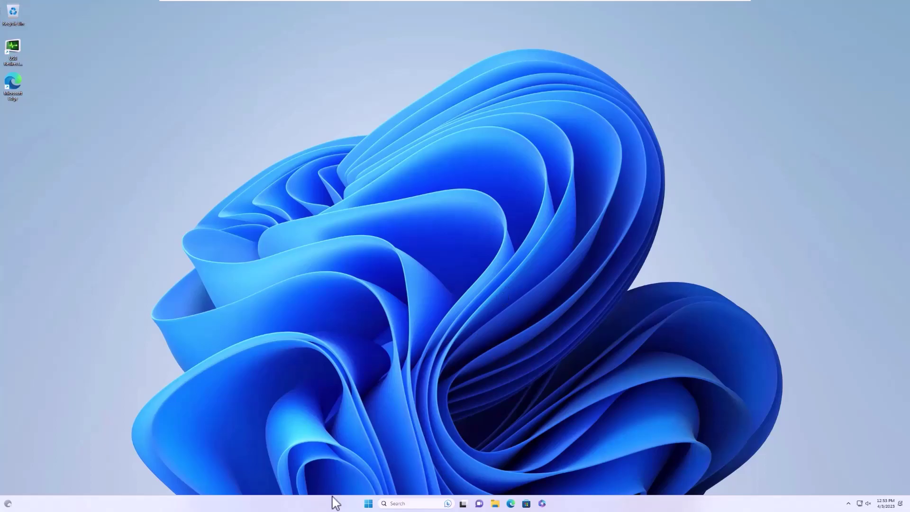
- Restart the PC from the Start menu's power options
click(368, 503)
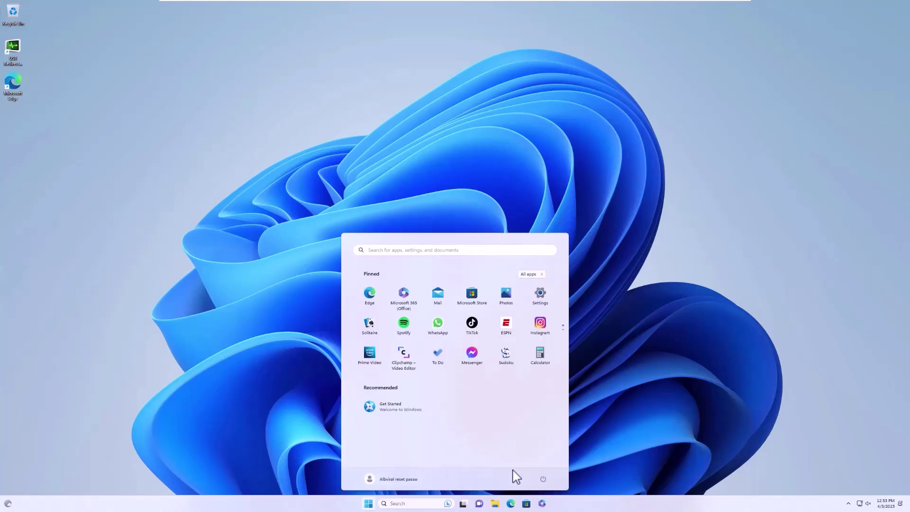
click(544, 480)
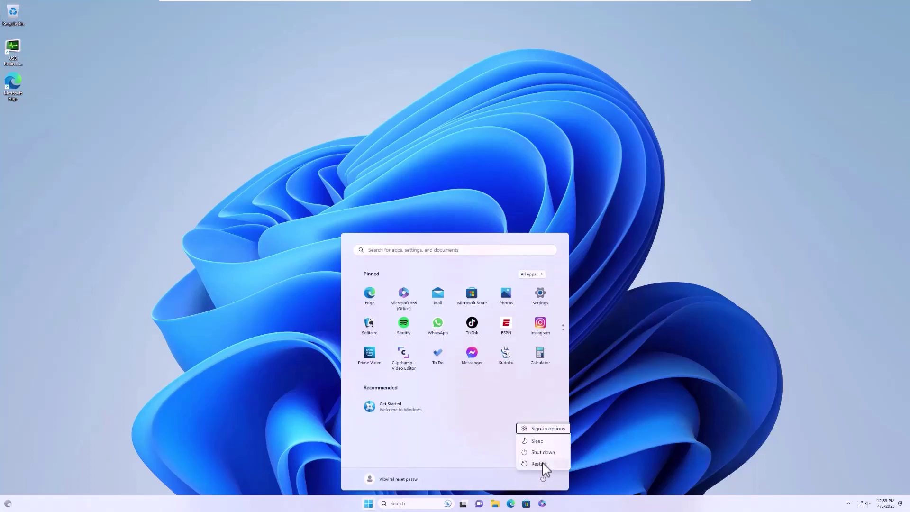
click(538, 464)
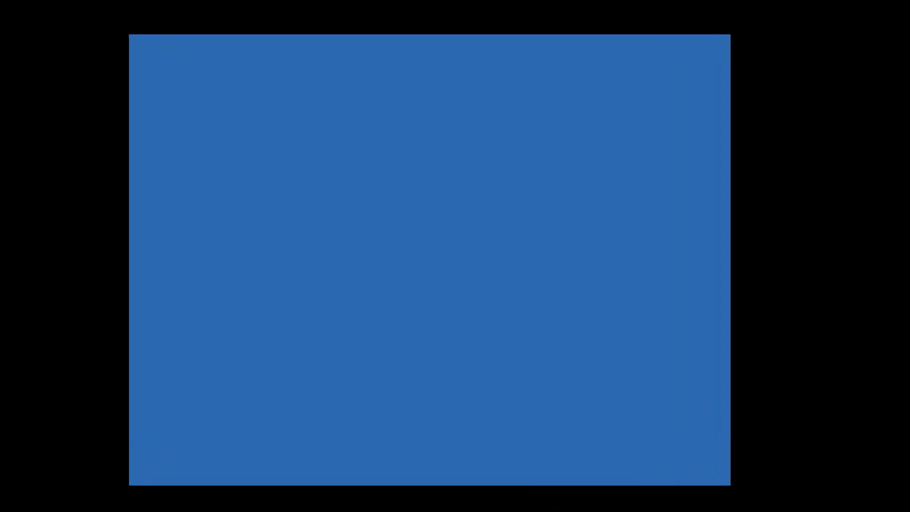
- Launch Command Prompt from Troubleshoot > Advanced options in the recovery environment
key(Down)
key(Down)
key(Return)
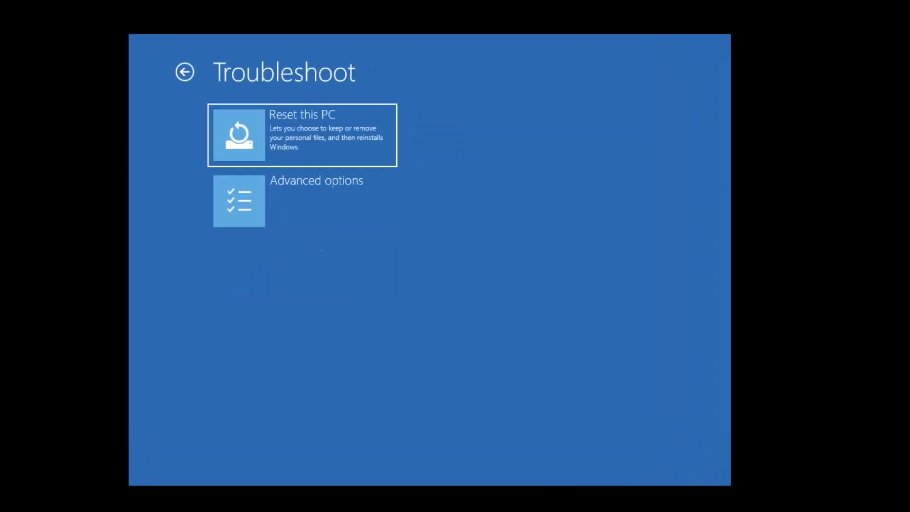
key(Down)
key(Return)
key(Down)
key(Down)
key(Return)
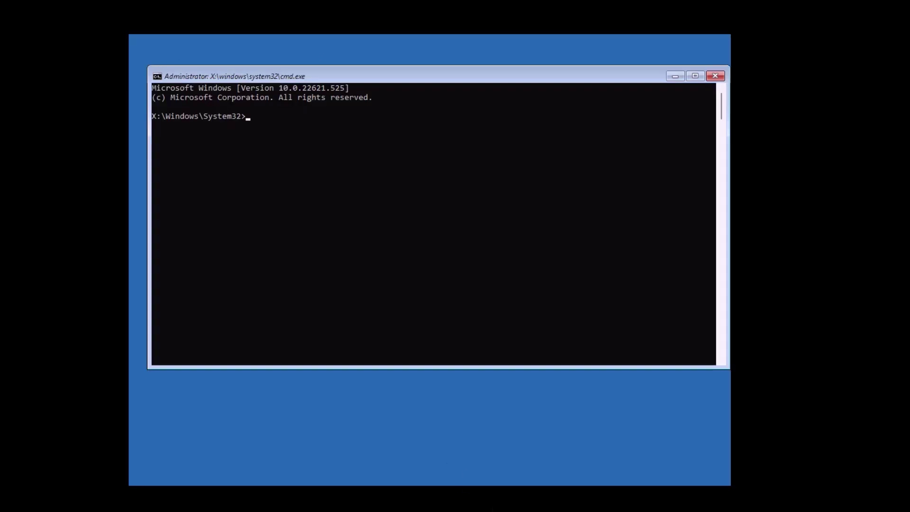
- Run dir, switch to the C: drive, and change into C:\Windows\System32
text(dir)
key(Return)
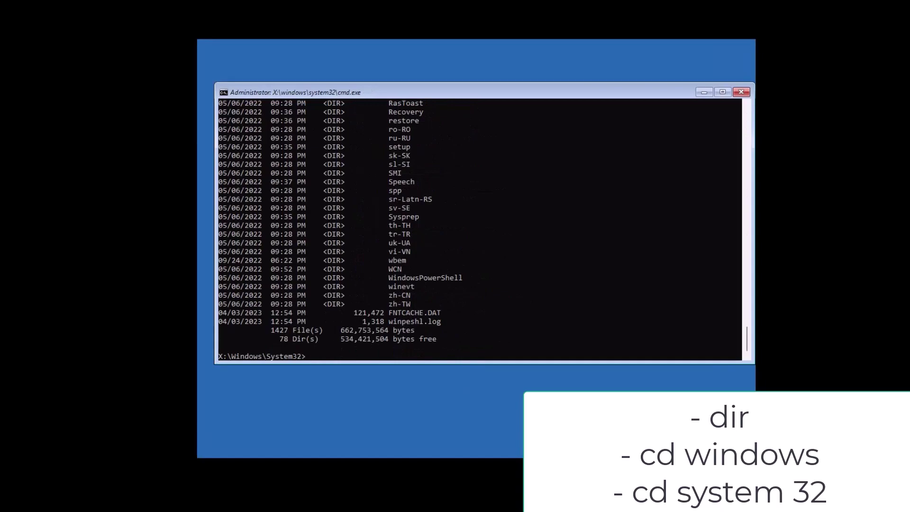
text(c:)
key(Return)
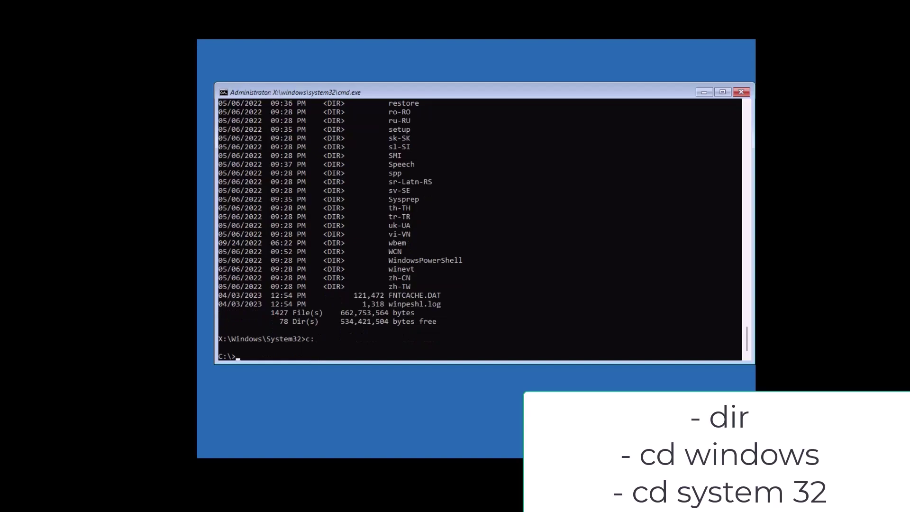
text(cd windows)
key(Return)
text(c)
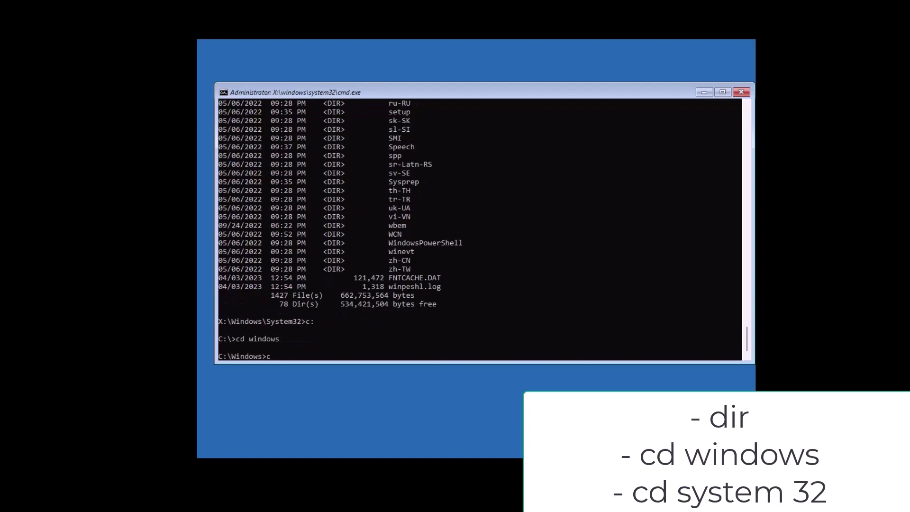
text(d system32)
key(Return)
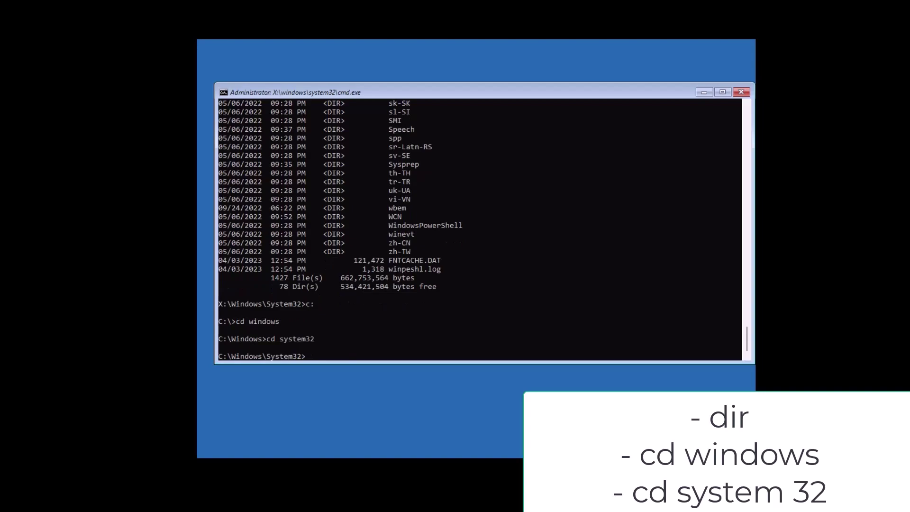